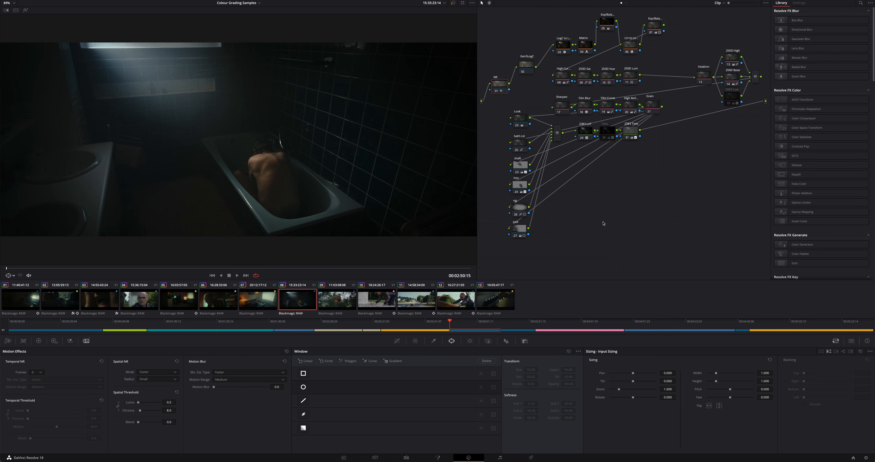
Reset the clip's node graph to a single node, place it beside the graph's input and label it NR
{"action": "left_click_drag", "start_coordinate": [493, 13], "coordinate": [758, 252]}
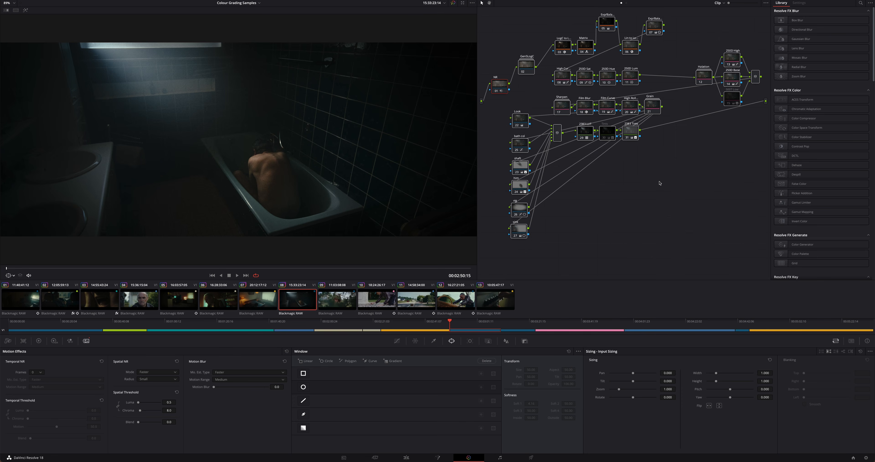
{"action": "scroll", "coordinate": [659, 185], "scroll_direction": "up", "scroll_amount": 3}
{"action": "left_click_drag", "start_coordinate": [659, 195], "coordinate": [658, 194]}
{"action": "right_click", "coordinate": [605, 201]}
{"action": "left_click", "coordinate": [635, 203]}
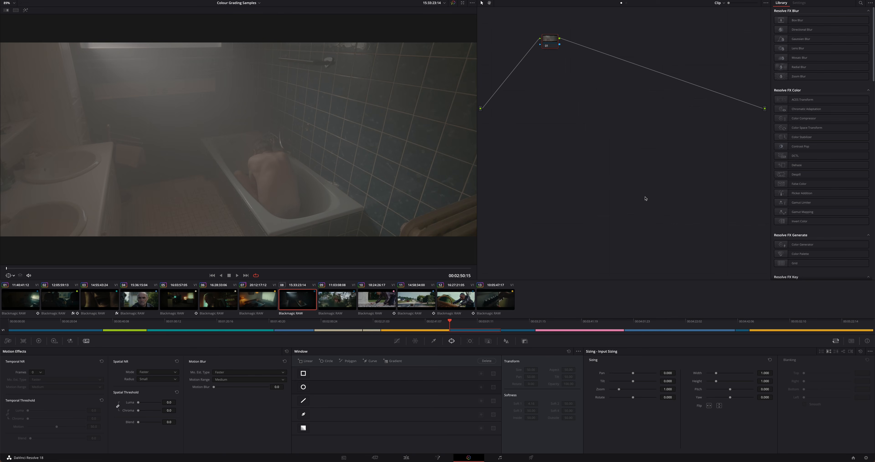
{"action": "left_click_drag", "start_coordinate": [551, 41], "coordinate": [500, 111]}
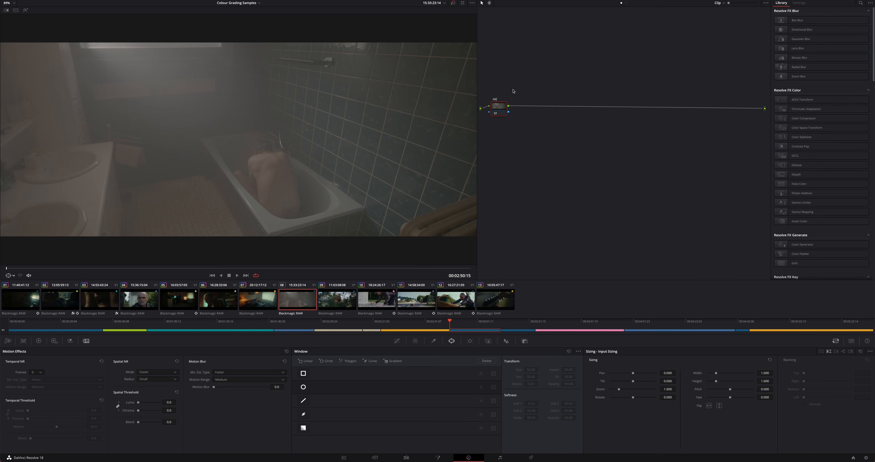
{"action": "left_click_drag", "start_coordinate": [497, 106], "coordinate": [499, 107]}
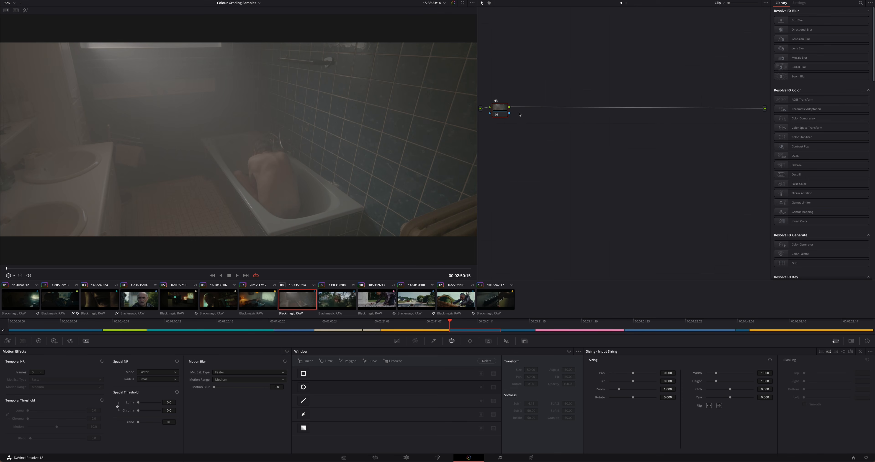
Append the RGB channel to ARRI Rec conversion chain after the NR node, arrange it in a row and delete its last node
{"action": "key", "text": "super+Tab"}
{"action": "key", "text": "ctrl+z"}
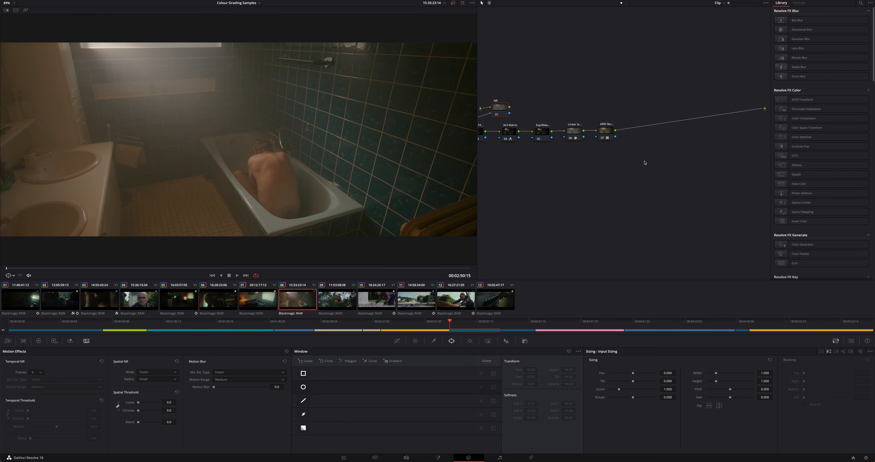
{"action": "left_click_drag", "start_coordinate": [475, 124], "coordinate": [557, 83]}
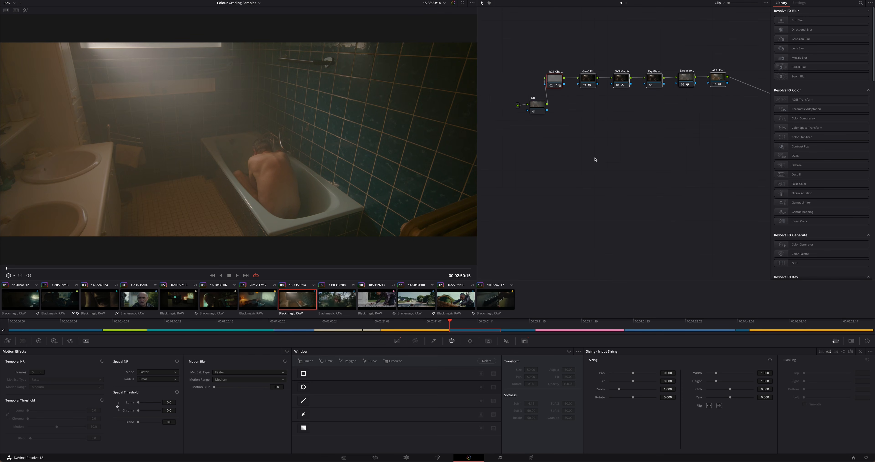
{"action": "left_click_drag", "start_coordinate": [656, 123], "coordinate": [608, 126]}
{"action": "left_click_drag", "start_coordinate": [502, 55], "coordinate": [709, 70]}
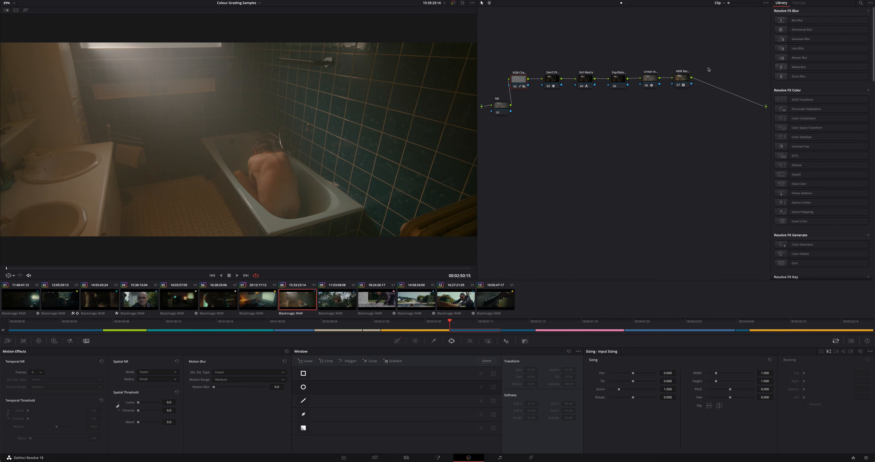
{"action": "left_click", "coordinate": [680, 80]}
{"action": "key", "text": "Delete"}
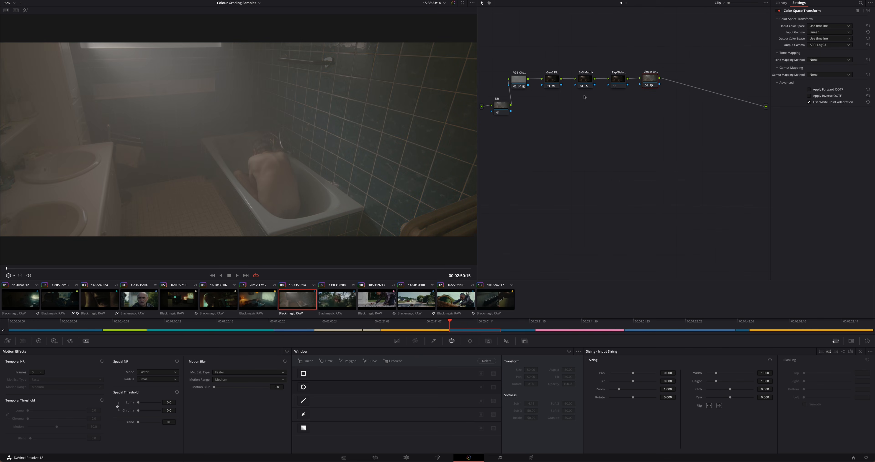
Combine the remaining conversion nodes into a compound node labelled G5toLogC and position it just above the NR node
{"action": "right_click", "coordinate": [658, 79]}
{"action": "left_click", "coordinate": [674, 183]}
{"action": "left_click_drag", "start_coordinate": [656, 76], "coordinate": [527, 89]}
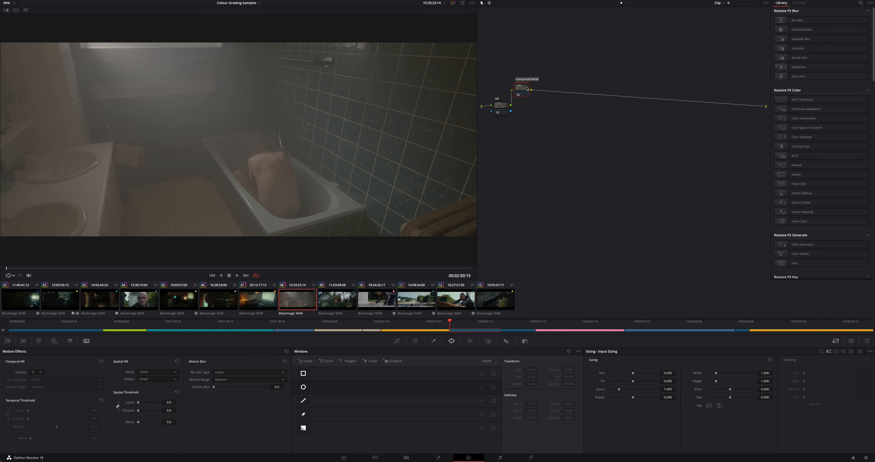
{"action": "type", "text": "G"}
{"action": "type", "text": "StoLogC"}
{"action": "left_click_drag", "start_coordinate": [524, 88], "coordinate": [523, 86]}
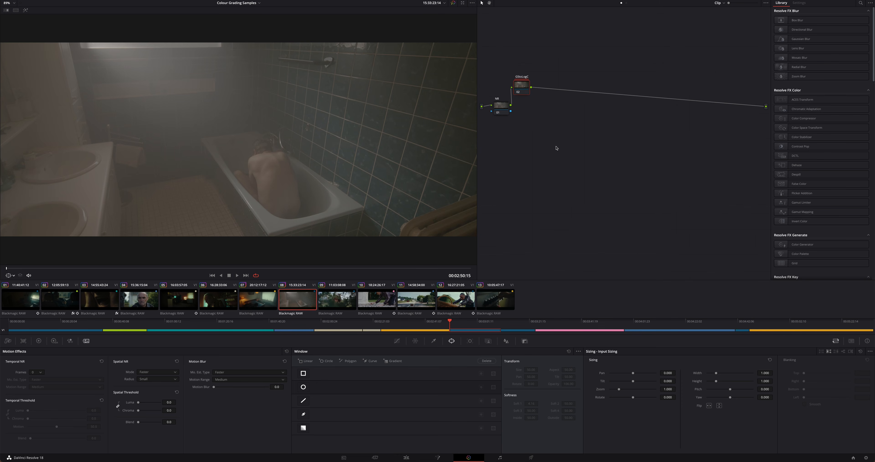
{"action": "left_click_drag", "start_coordinate": [533, 121], "coordinate": [518, 90]}
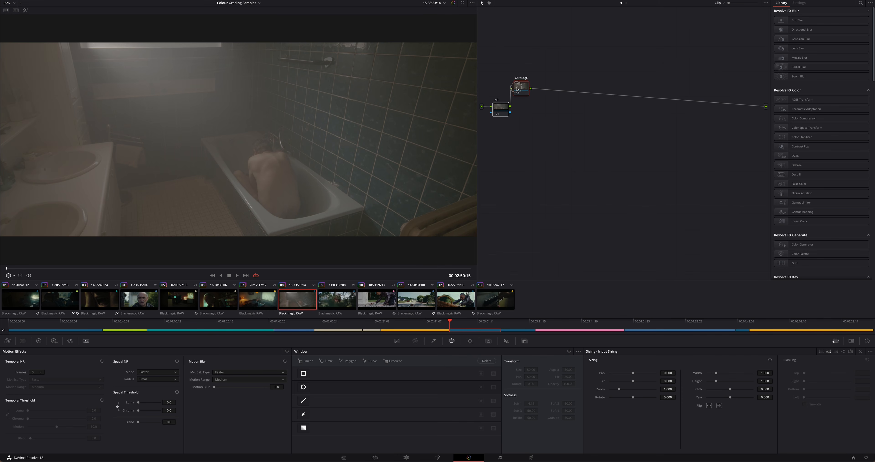
Append the 500T film emulation node tree after G5toLogC and separate it from the NR and G5toLogC nodes
{"action": "left_click", "coordinate": [567, 75]}
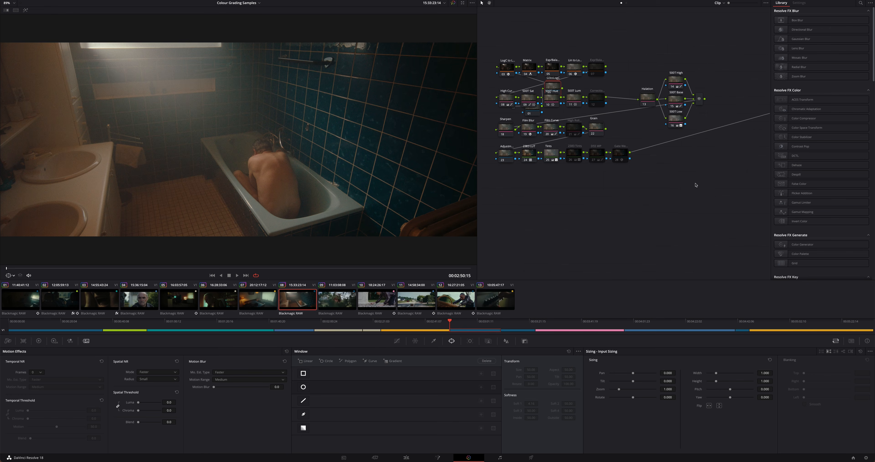
{"action": "left_click", "coordinate": [508, 75]}
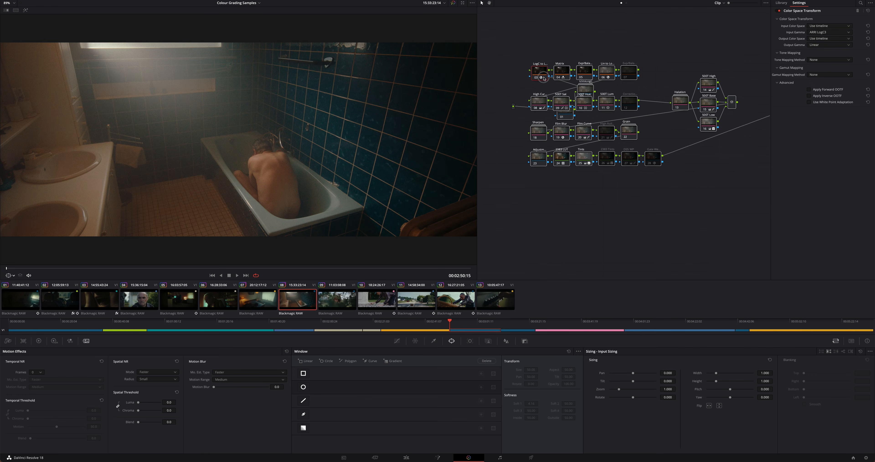
{"action": "left_click_drag", "start_coordinate": [575, 78], "coordinate": [585, 76]}
{"action": "left_click", "coordinate": [535, 70]}
{"action": "left_click_drag", "start_coordinate": [608, 114], "coordinate": [538, 113]}
{"action": "left_click_drag", "start_coordinate": [630, 89], "coordinate": [556, 88]}
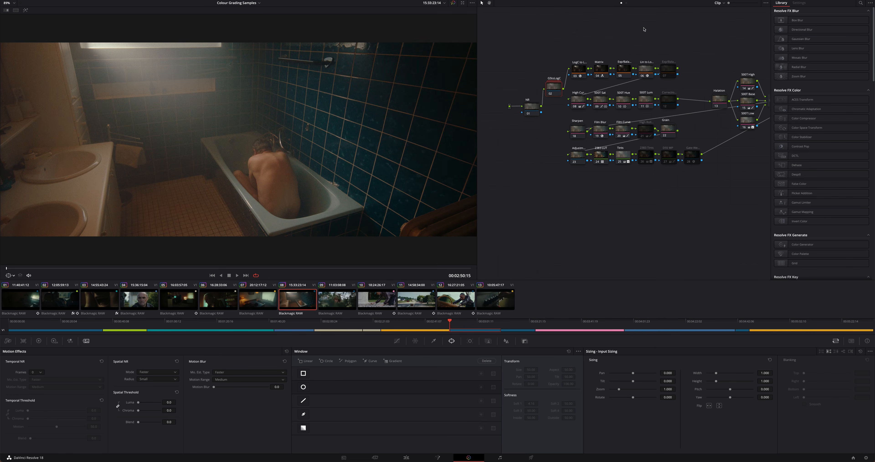
Shift the node tree into place, raise both Exp/Balance nodes above the first row and enable the second one
{"action": "left_click_drag", "start_coordinate": [544, 51], "coordinate": [728, 193]}
{"action": "left_click_drag", "start_coordinate": [748, 97], "coordinate": [755, 96]}
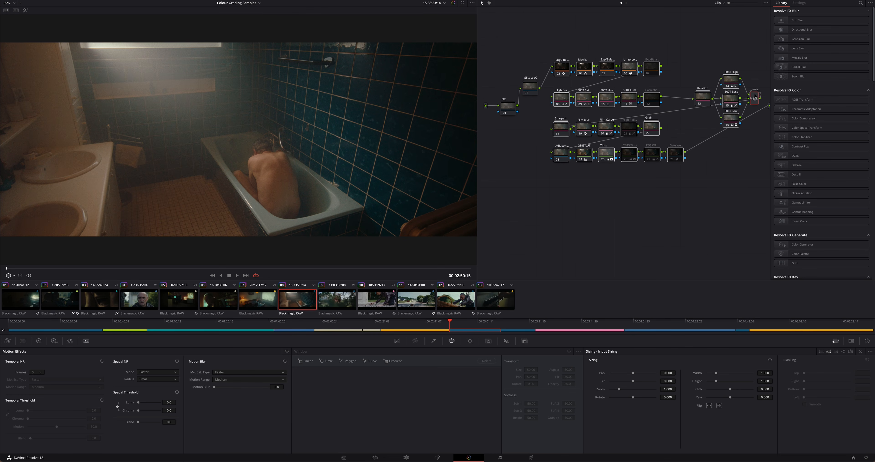
{"action": "left_click", "coordinate": [627, 25]}
{"action": "left_click_drag", "start_coordinate": [613, 66], "coordinate": [650, 47]}
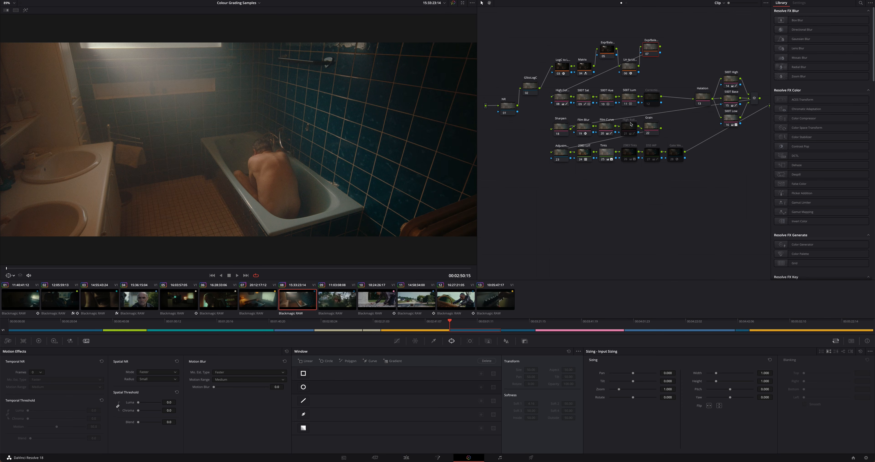
Delete the disabled node that follows 500T Lum in the second row
{"action": "left_click", "coordinate": [652, 98]}
{"action": "key", "text": "Delete"}
{"action": "left_click_drag", "start_coordinate": [640, 106], "coordinate": [550, 103]}
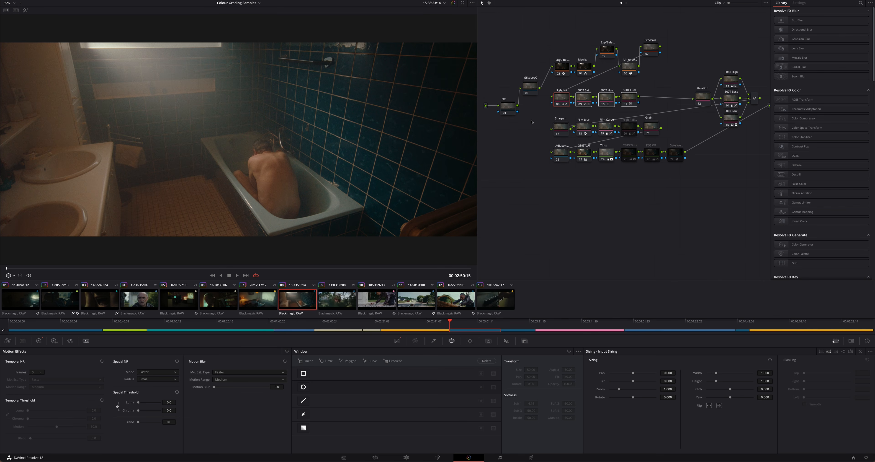
Enable the highlight roll-off node before Grain and shift the Sharpen-to-Grain row slightly upward
{"action": "left_click", "coordinate": [632, 128]}
{"action": "key", "text": "ctrl+d"}
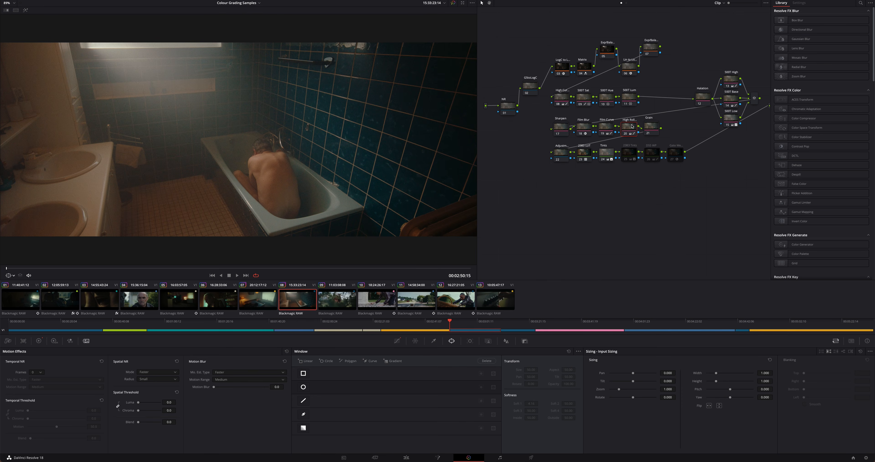
{"action": "left_click_drag", "start_coordinate": [533, 120], "coordinate": [675, 124]}
{"action": "left_click_drag", "start_coordinate": [563, 129], "coordinate": [563, 126]}
{"action": "left_click_drag", "start_coordinate": [655, 122], "coordinate": [654, 127]}
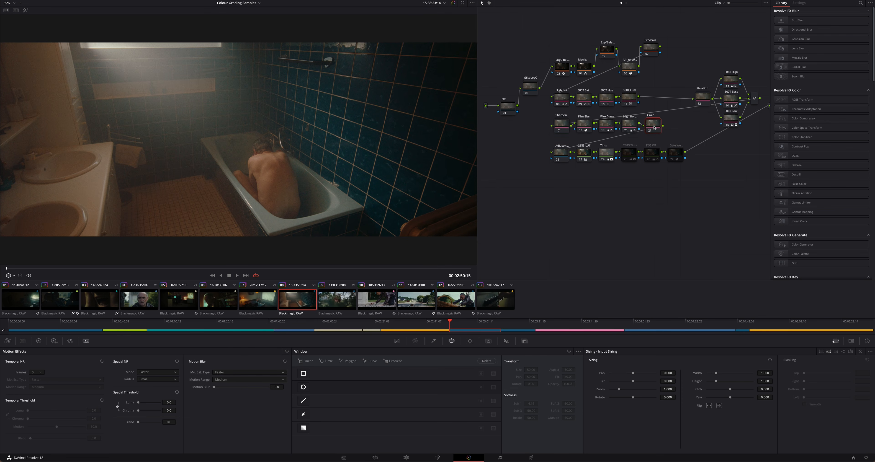
Add three layer nodes to the Adjustments node and align the layer stack and mixer ahead of the 2383 LUT
{"action": "left_click_drag", "start_coordinate": [559, 156], "coordinate": [536, 164]}
{"action": "key", "text": "alt+l"}
{"action": "key", "text": "alt+l"}
{"action": "key", "text": "alt+l"}
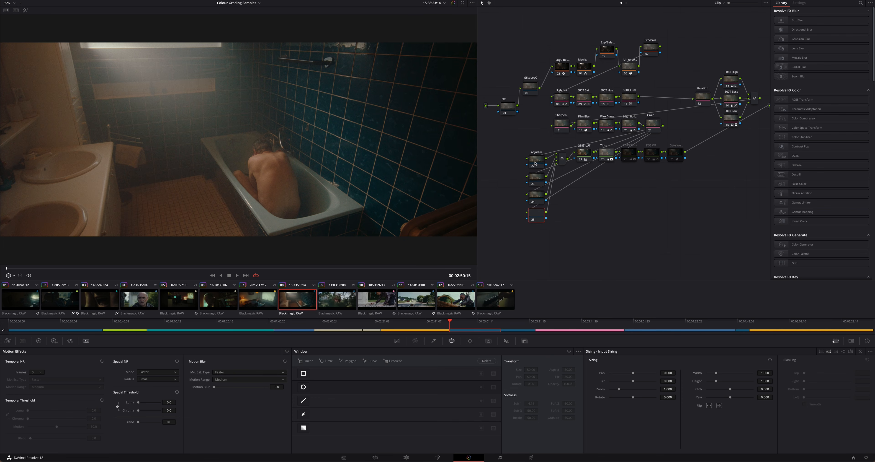
{"action": "left_click_drag", "start_coordinate": [510, 154], "coordinate": [570, 232]}
{"action": "left_click_drag", "start_coordinate": [564, 162], "coordinate": [558, 156]}
{"action": "left_click", "coordinate": [613, 201]}
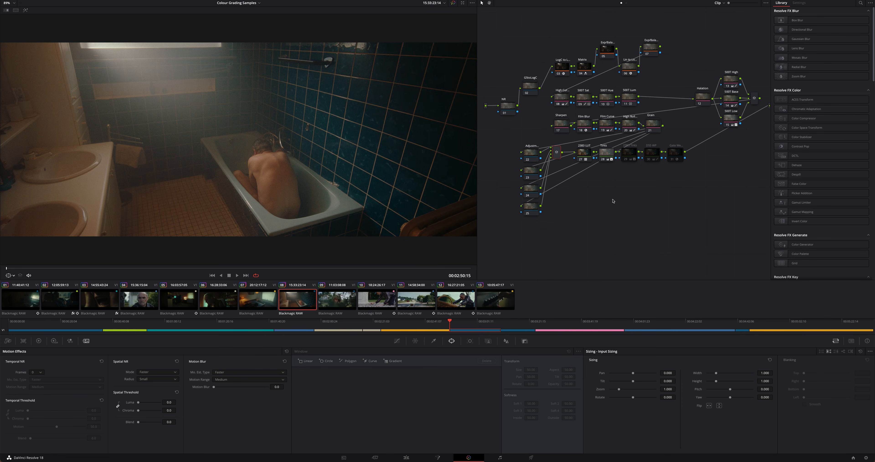
Delete the last two disabled nodes at the end of the bottom row
{"action": "left_click", "coordinate": [654, 153]}
{"action": "left_click", "coordinate": [678, 154]}
{"action": "key", "text": "Delete"}
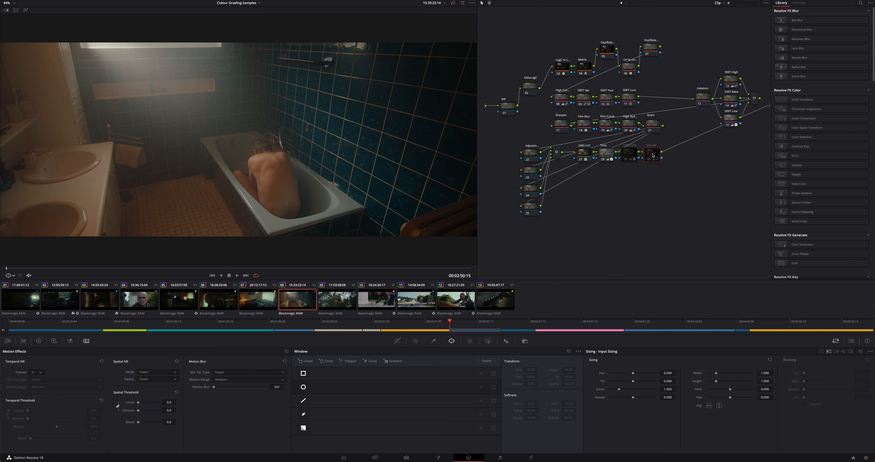
{"action": "key", "text": "Delete"}
Compare the Tints node with the 2383 Tints node by switching which of the two is enabled
{"action": "left_click", "coordinate": [605, 153]}
{"action": "left_click", "coordinate": [625, 159]}
{"action": "left_click", "coordinate": [602, 159]}
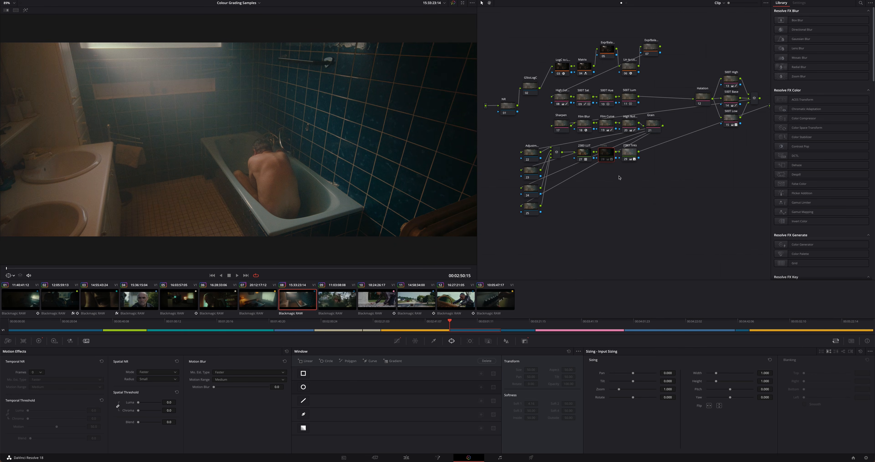
{"action": "key", "text": "ctrl+d"}
{"action": "left_click", "coordinate": [630, 151]}
{"action": "key", "text": "ctrl+d"}
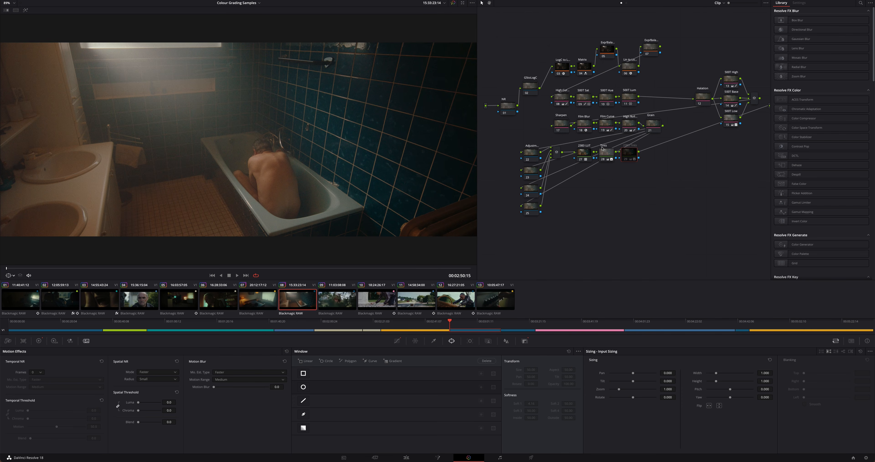
Space the disabled last node of the bottom row and the NR node slightly away from their neighbours
{"action": "left_click", "coordinate": [604, 153]}
{"action": "left_click_drag", "start_coordinate": [632, 151], "coordinate": [637, 151]}
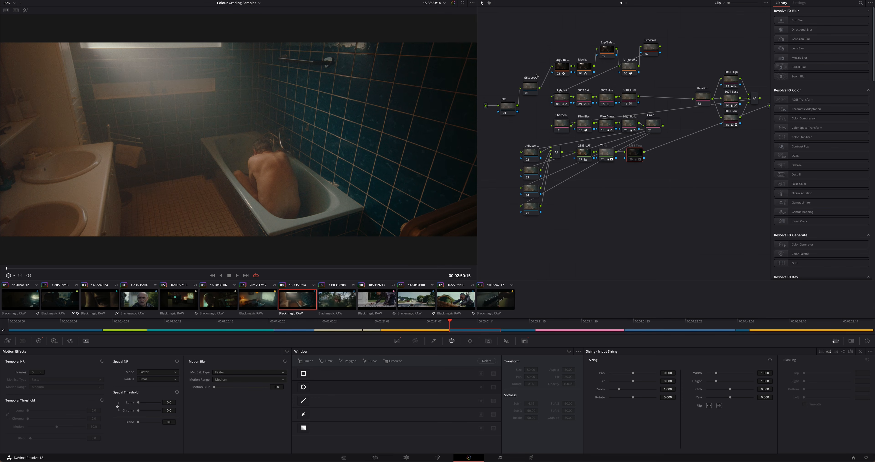
{"action": "left_click_drag", "start_coordinate": [584, 17], "coordinate": [669, 51]}
{"action": "left_click", "coordinate": [670, 50]}
{"action": "left_click_drag", "start_coordinate": [492, 146], "coordinate": [538, 242]}
{"action": "left_click", "coordinate": [687, 195]}
{"action": "left_click_drag", "start_coordinate": [512, 108], "coordinate": [507, 106]}
Bypass all grades to view the ungraded shot and switch the grade back on
{"action": "key", "text": "shift+d"}
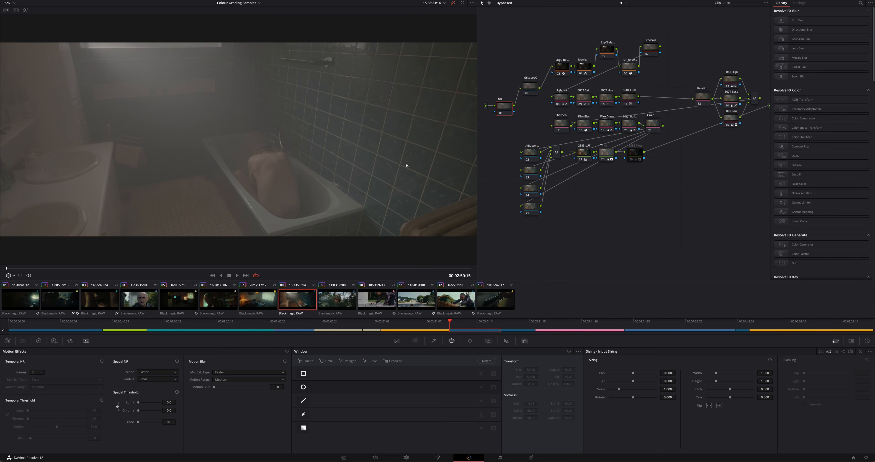
{"action": "scroll", "coordinate": [275, 142], "scroll_direction": "down", "scroll_amount": 1}
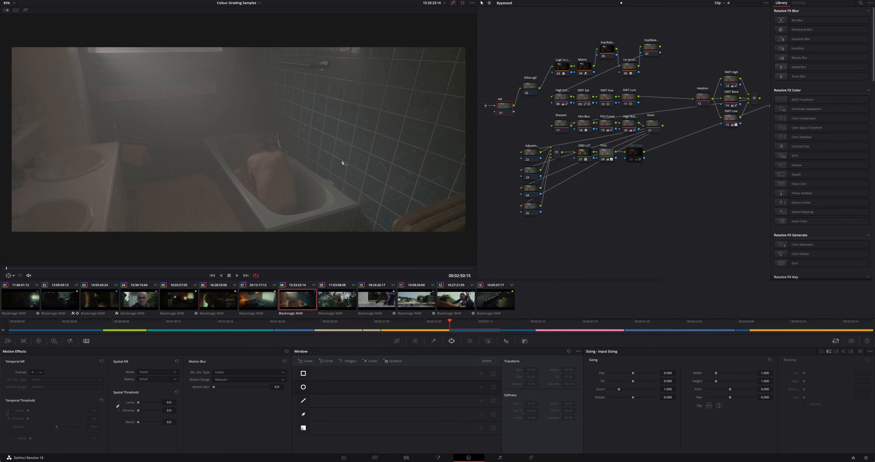
{"action": "key", "text": "shift+d"}
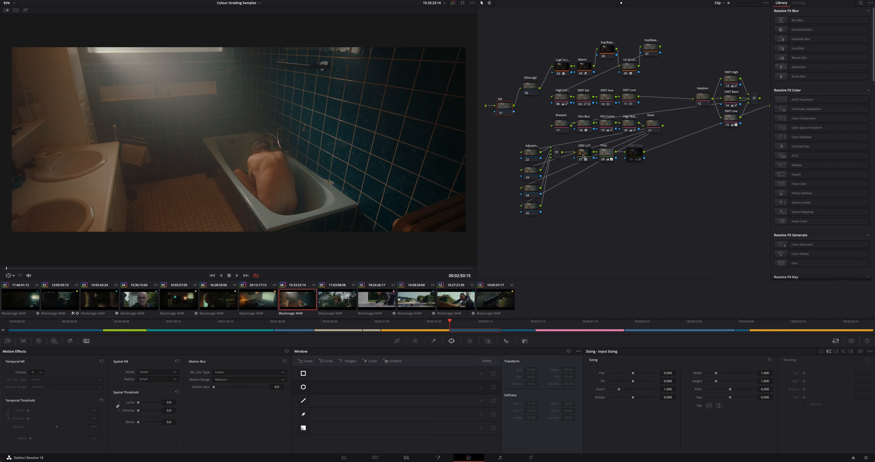
On the first Exp/Balance node, lower the primaries Gain to about 0.57 with a blue bias (0.54, 0.58, 0.64)
{"action": "mouse_move", "coordinate": [584, 156]}
{"action": "left_click", "coordinate": [605, 50]}
{"action": "left_click", "coordinate": [38, 340]}
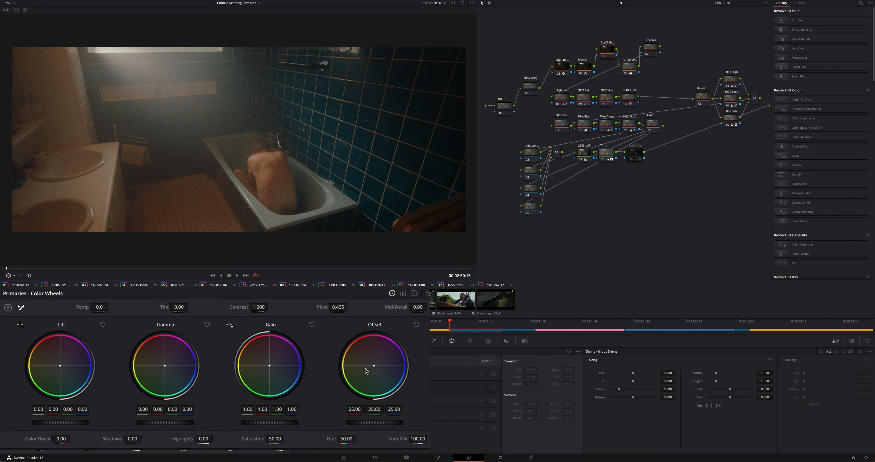
{"action": "left_click_drag", "start_coordinate": [610, 54], "coordinate": [608, 49]}
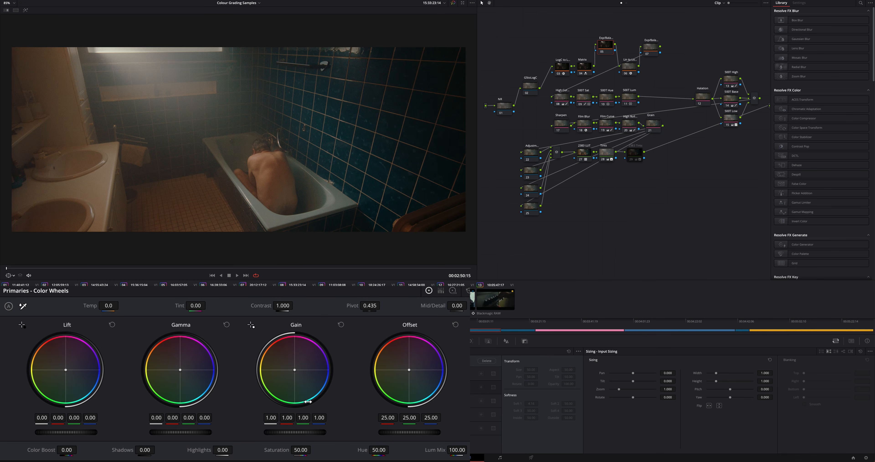
{"action": "scroll", "coordinate": [328, 407], "scroll_direction": "down", "scroll_amount": 10}
{"action": "scroll", "coordinate": [327, 407], "scroll_direction": "down", "scroll_amount": 9}
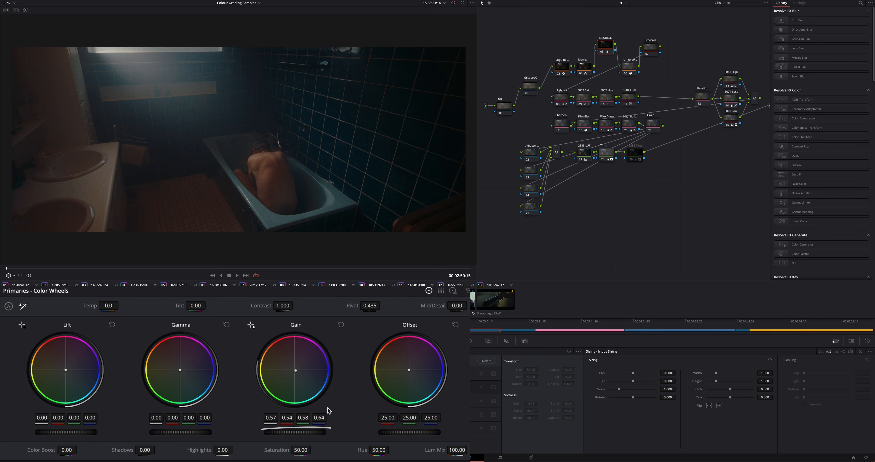
On the second Exp/Balance node, set Contrast 1.151, Pivot 0.481, Shadows 4.85 and Highlights -2.13
{"action": "left_click", "coordinate": [651, 46]}
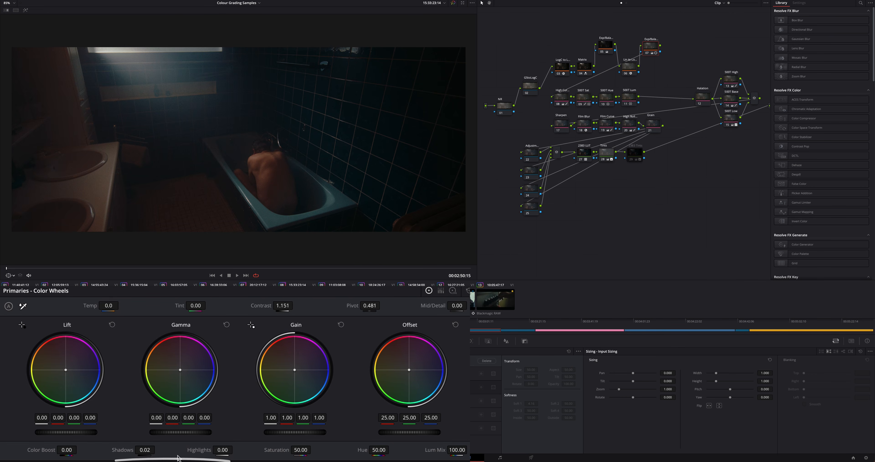
{"action": "left_click_drag", "start_coordinate": [145, 450], "coordinate": [147, 450]}
{"action": "left_click_drag", "start_coordinate": [222, 452], "coordinate": [223, 450]}
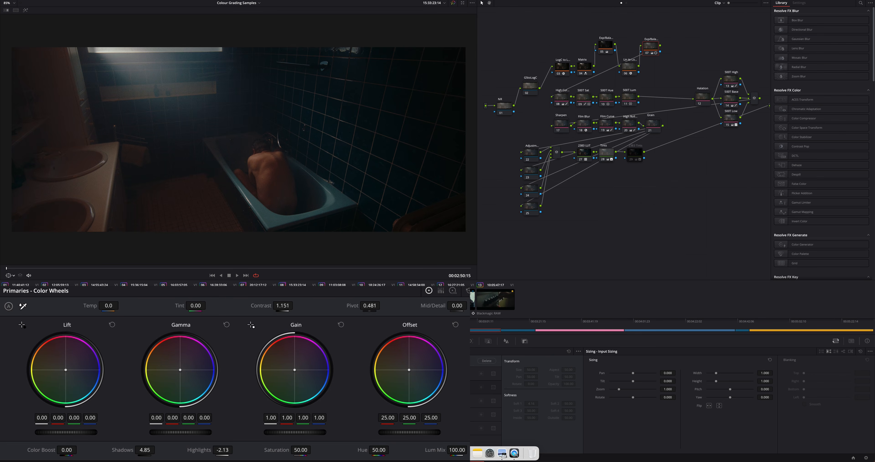
Switch the viewer overlay to the qualifier picker and move the Adjustments node slightly away from the layer mixer
{"action": "left_click", "coordinate": [605, 46]}
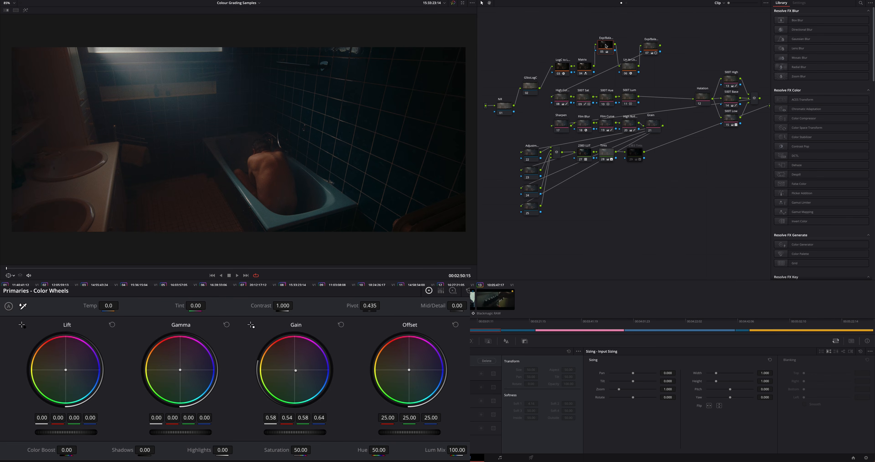
{"action": "left_click_drag", "start_coordinate": [605, 46], "coordinate": [607, 48]}
{"action": "left_click", "coordinate": [13, 276]}
{"action": "left_click", "coordinate": [18, 292]}
{"action": "left_click_drag", "start_coordinate": [540, 160], "coordinate": [536, 155]}
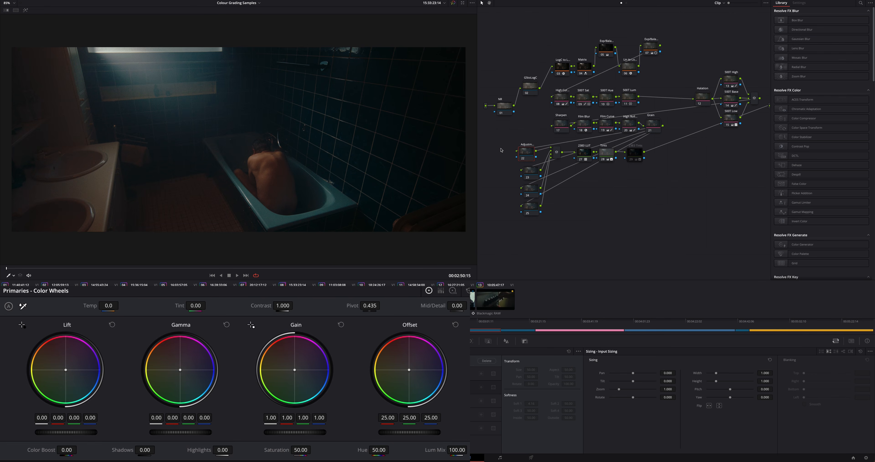
Rename the Adjustments node to LOOK, shift the three nodes beneath it downward and reposition the LOOK node
{"action": "type", "text": "LOOK"}
{"action": "left_click_drag", "start_coordinate": [491, 163], "coordinate": [540, 216]}
{"action": "left_click_drag", "start_coordinate": [531, 173], "coordinate": [525, 186]}
{"action": "left_click_drag", "start_coordinate": [527, 154], "coordinate": [520, 157]}
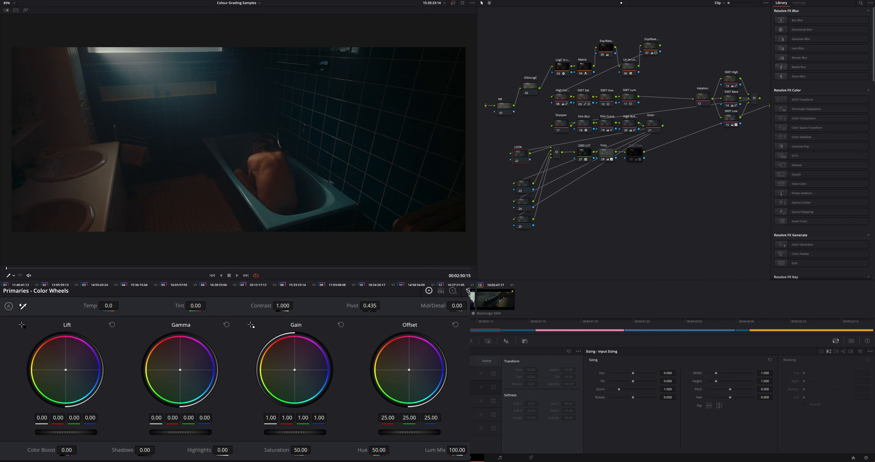
On the LOOK node, set Temp -407.0, Tint -6.80, Gain 0.98, 1.05, 0.99 and Saturation 45.65, comparing with the node off
{"action": "left_click", "coordinate": [453, 290]}
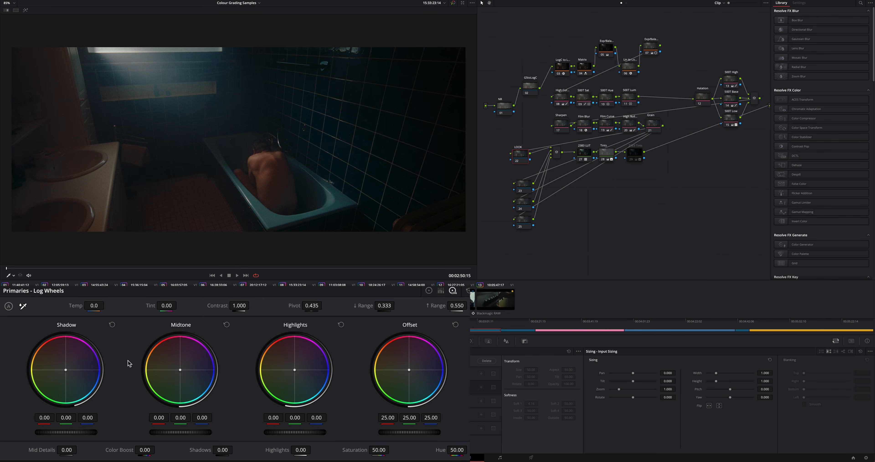
{"action": "left_click", "coordinate": [430, 291]}
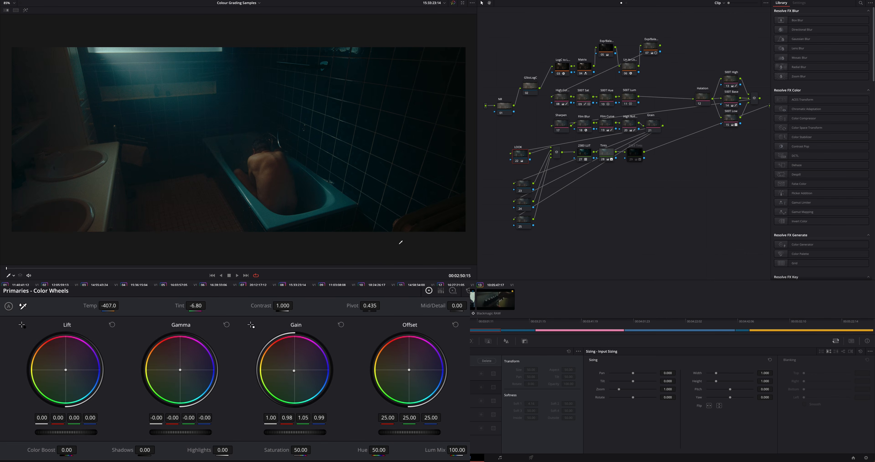
{"action": "key", "text": "ctrl+d"}
{"action": "key", "text": "ctrl+d"}
{"action": "left_click_drag", "start_coordinate": [520, 153], "coordinate": [526, 154]}
{"action": "left_click_drag", "start_coordinate": [526, 155], "coordinate": [523, 160]}
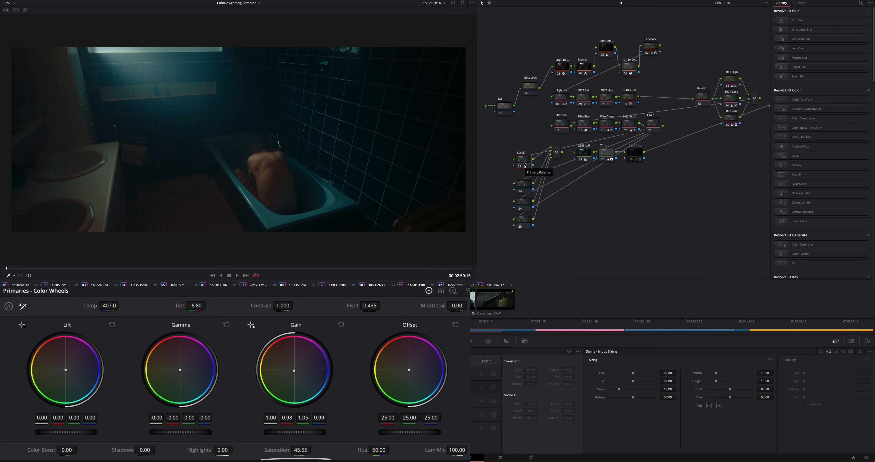
Refine the LOOK node to Temp -224.0, Tint -20.40 and Saturation 45.50, and compare the result with the node off and full screen
{"action": "key", "text": "ctrl+d"}
{"action": "key", "text": "ctrl+d"}
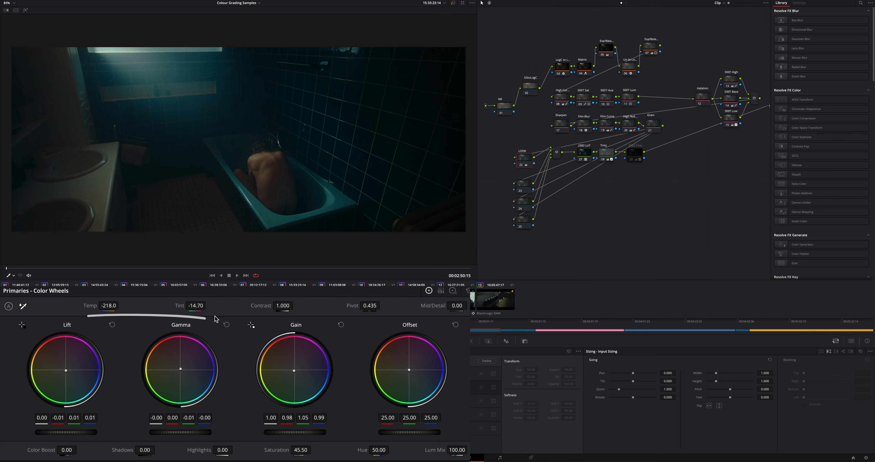
{"action": "left_click_drag", "start_coordinate": [186, 309], "coordinate": [157, 307]}
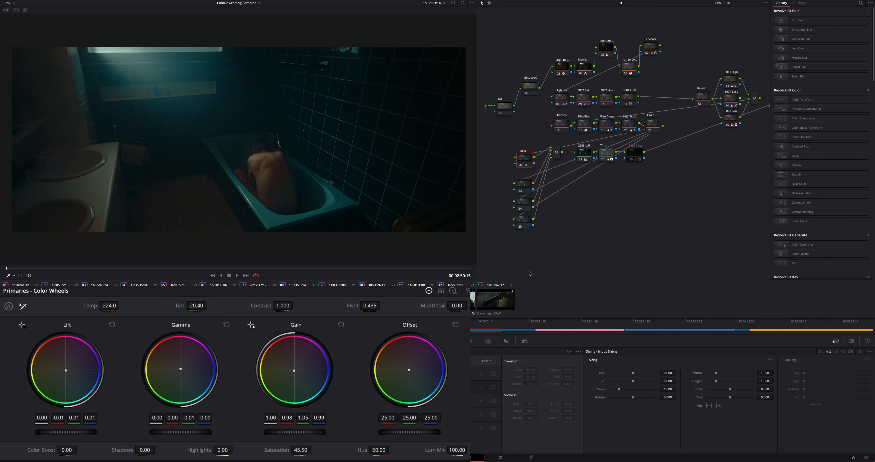
{"action": "key", "text": "ctrl+d"}
{"action": "key", "text": "ctrl+d"}
{"action": "key", "text": "ctrl+f"}
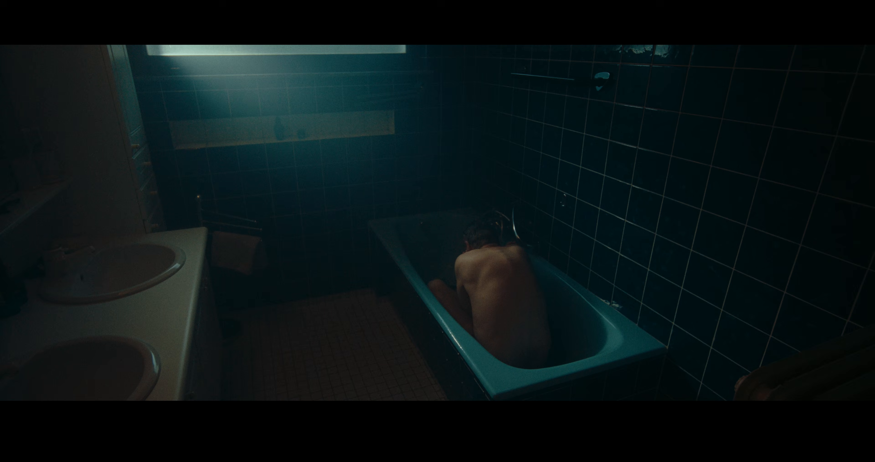
{"action": "key", "text": "ctrl+f"}
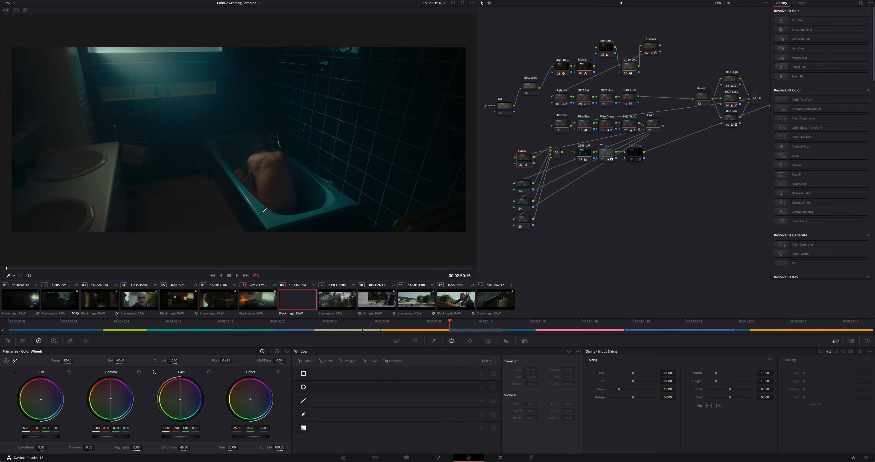
Label node 23 beneath LOOK as "bath" and move the two nodes below it further down
{"action": "left_click", "coordinate": [525, 186]}
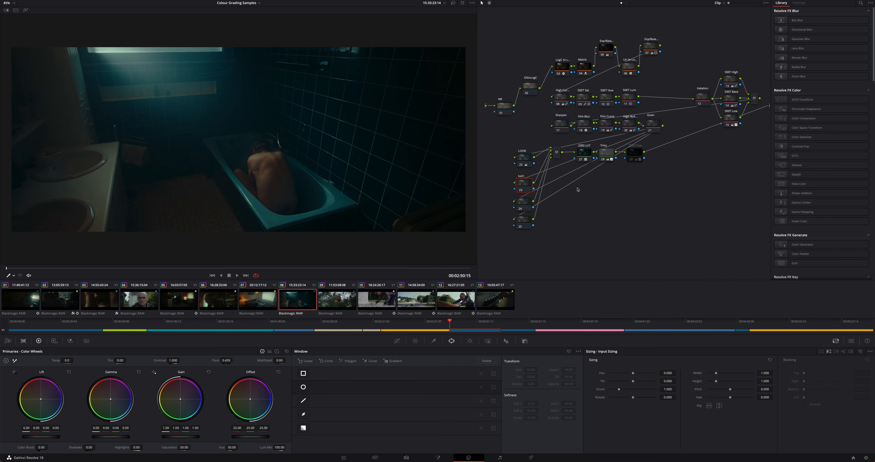
{"action": "left_click_drag", "start_coordinate": [501, 201], "coordinate": [526, 215]}
{"action": "left_click_drag", "start_coordinate": [525, 184], "coordinate": [527, 188]}
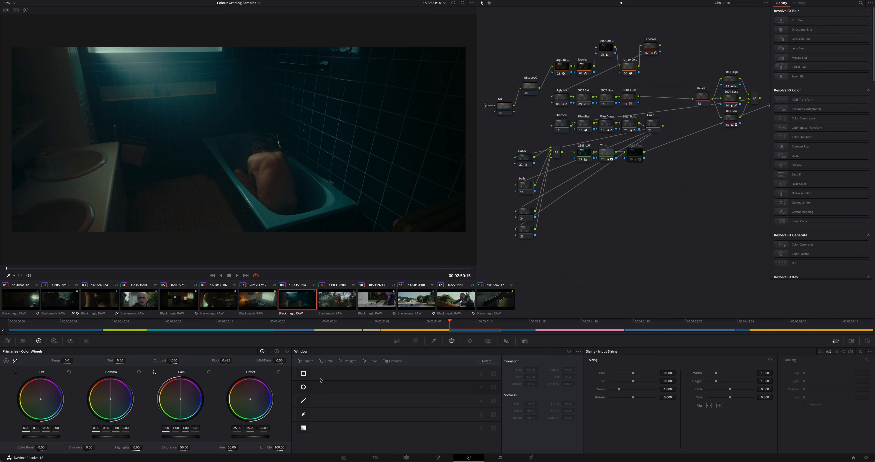
On the bath node, sample the tub's cyan in the Hue Vs Sat curve and lower its saturation to 0.37 around hue 65.82
{"action": "left_click", "coordinate": [399, 339]}
{"action": "left_click", "coordinate": [519, 351]}
{"action": "left_click", "coordinate": [684, 290]}
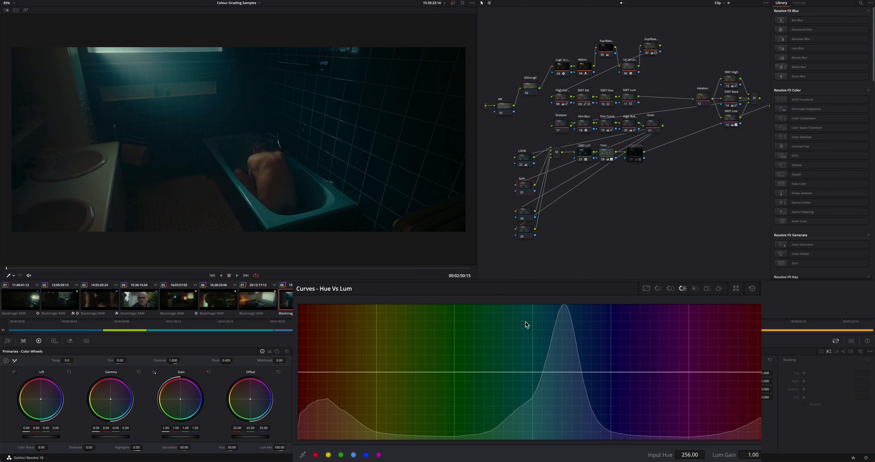
{"action": "left_click", "coordinate": [658, 288]}
{"action": "left_click", "coordinate": [684, 289]}
{"action": "left_click", "coordinate": [671, 291]}
{"action": "left_click", "coordinate": [276, 221]}
{"action": "left_click_drag", "start_coordinate": [565, 372], "coordinate": [591, 372]}
{"action": "left_click_drag", "start_coordinate": [505, 372], "coordinate": [519, 414]}
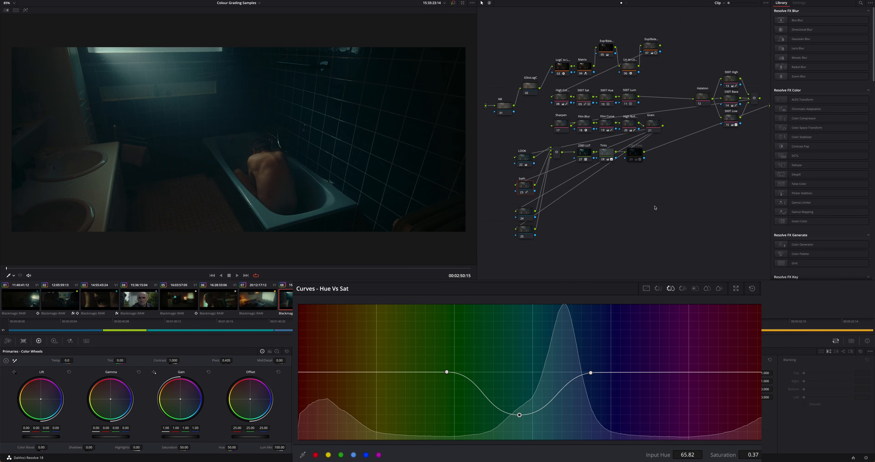
In the bath node's Hue Vs Lum curve, anchor the neighbouring hues and lower Lum Gain to 0.31 at hue 75.17
{"action": "left_click", "coordinate": [683, 288]}
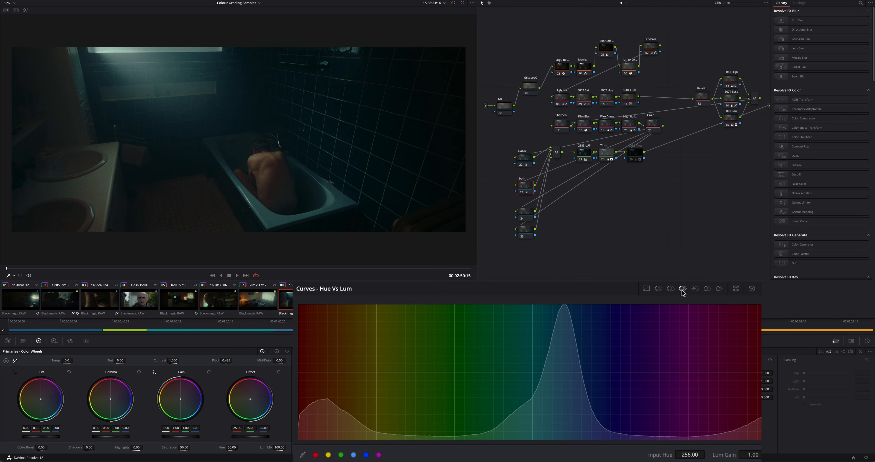
{"action": "left_click", "coordinate": [456, 373]}
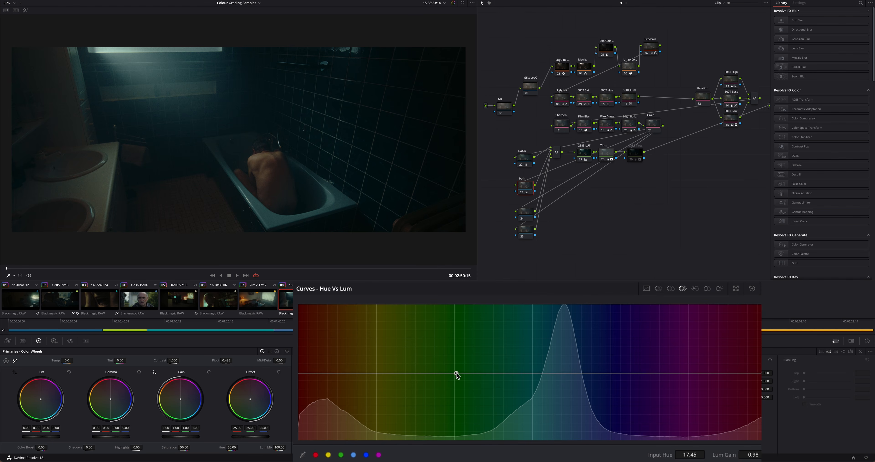
{"action": "left_click", "coordinate": [605, 372]}
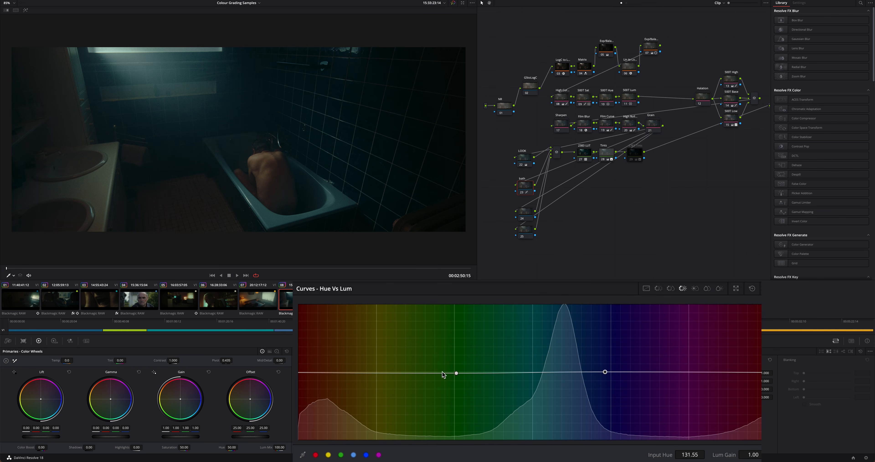
{"action": "left_click_drag", "start_coordinate": [455, 372], "coordinate": [453, 372]}
{"action": "left_click_drag", "start_coordinate": [531, 372], "coordinate": [532, 420]}
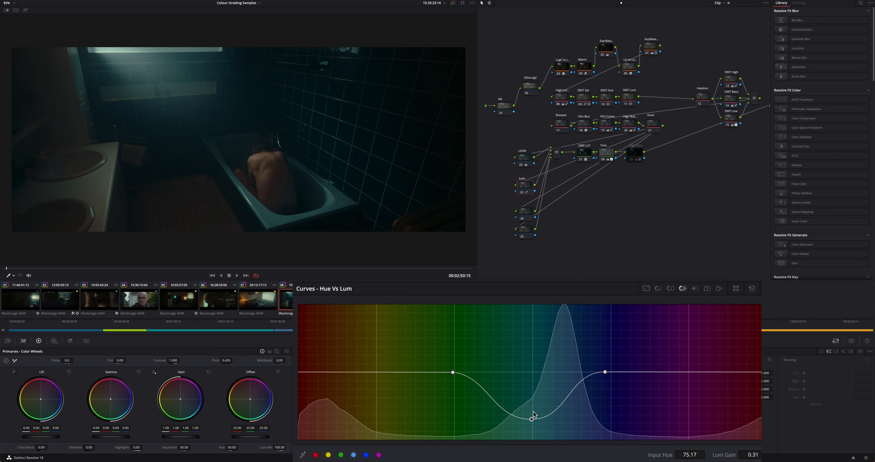
Compare the bath node on and off, deepen its Hue Vs Sat dip and widen the curve toward blue
{"action": "key", "text": "ctrl+d"}
{"action": "left_click", "coordinate": [670, 288]}
{"action": "left_click", "coordinate": [520, 422]}
{"action": "left_click_drag", "start_coordinate": [591, 372], "coordinate": [605, 372]}
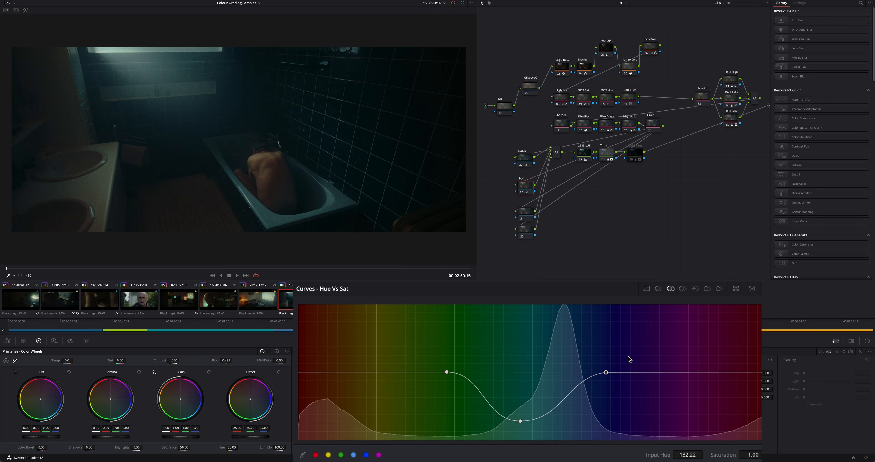
{"action": "left_click_drag", "start_coordinate": [608, 374], "coordinate": [617, 374]}
{"action": "left_click", "coordinate": [658, 289]}
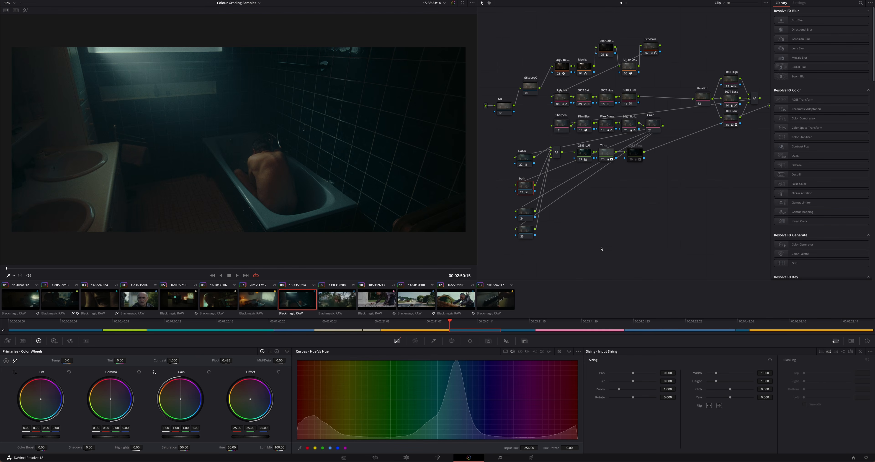
Label node 24 as "light shaft" and space it evenly between the bath node and the lowest node
{"action": "left_click", "coordinate": [531, 213]}
{"action": "key", "text": "F2"}
{"action": "left_click", "coordinate": [622, 222]}
{"action": "left_click_drag", "start_coordinate": [525, 231], "coordinate": [526, 210]}
{"action": "left_click", "coordinate": [650, 47]}
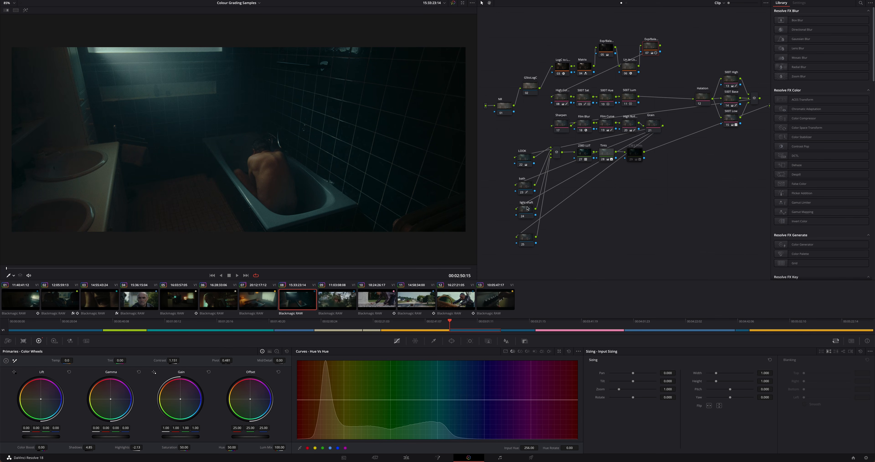
{"action": "left_click_drag", "start_coordinate": [527, 208], "coordinate": [528, 212]}
Add a circular window to the light shaft node, stretched and rotated to about -43 along the window's light beam, with softness about 15
{"action": "left_click", "coordinate": [451, 341]}
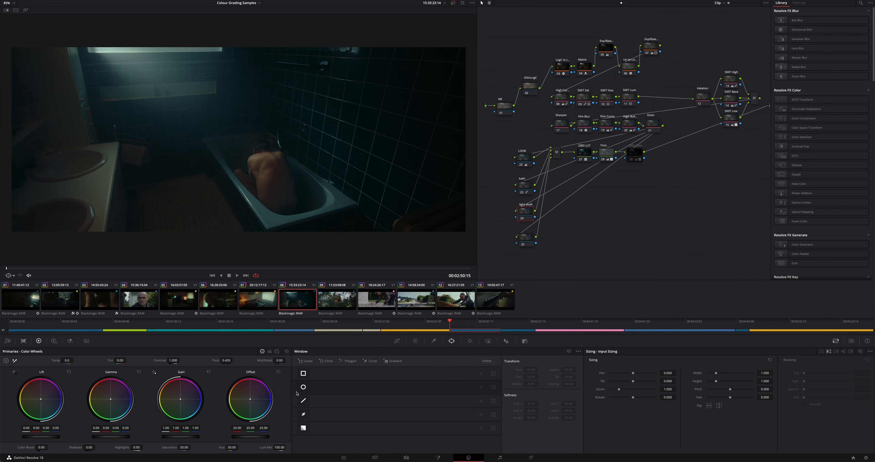
{"action": "left_click", "coordinate": [303, 387]}
{"action": "left_click_drag", "start_coordinate": [303, 139], "coordinate": [282, 74]}
{"action": "left_click_drag", "start_coordinate": [292, 140], "coordinate": [306, 141]}
{"action": "left_click_drag", "start_coordinate": [234, 113], "coordinate": [218, 113]}
{"action": "left_click_drag", "start_coordinate": [185, 86], "coordinate": [136, 35]}
{"action": "left_click_drag", "start_coordinate": [234, 143], "coordinate": [149, 41]}
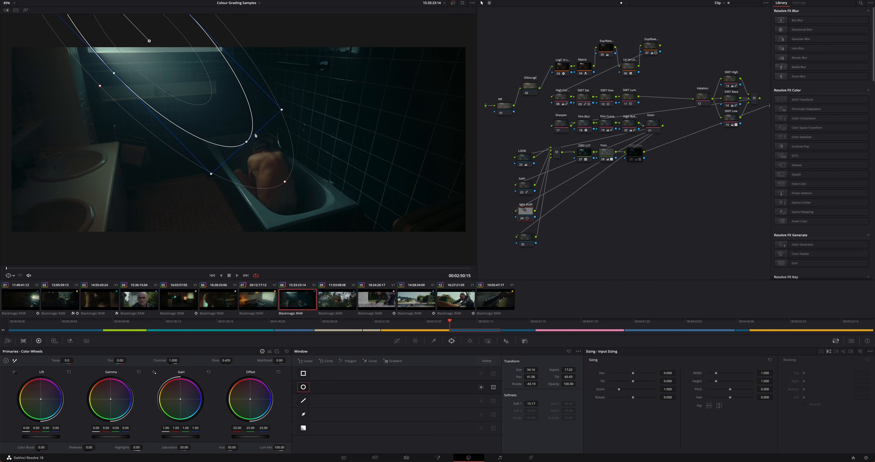
{"action": "left_click_drag", "start_coordinate": [285, 183], "coordinate": [286, 182]}
Narrow the light shaft window to Size 28.30 and Aspect 14.11 and raise its softness to 21.04, checking with the highlight view
{"action": "scroll", "coordinate": [244, 98], "scroll_direction": "down", "scroll_amount": 2}
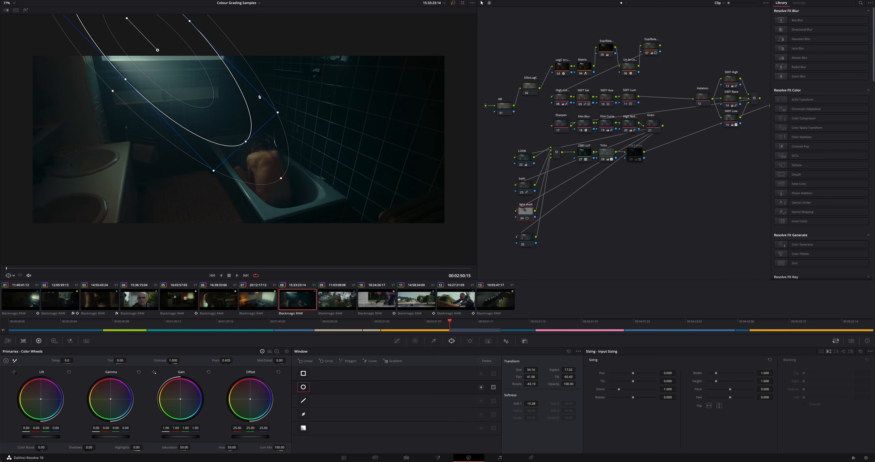
{"action": "left_click_drag", "start_coordinate": [205, 16], "coordinate": [160, 57]}
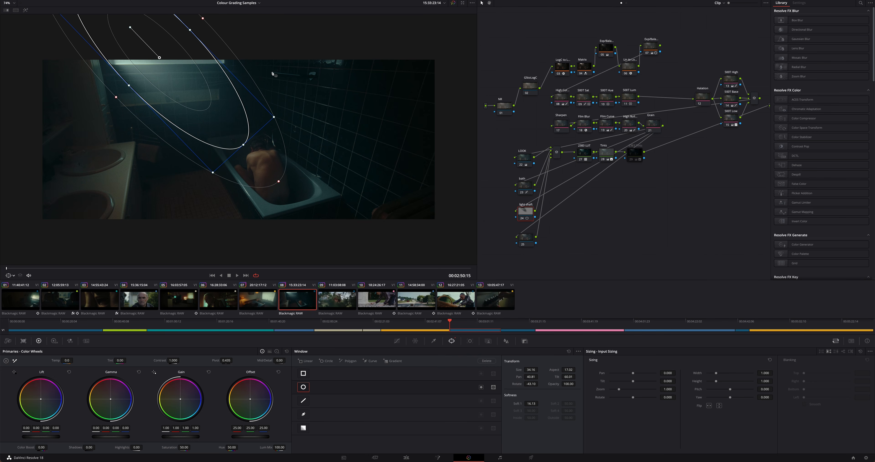
{"action": "key", "text": "shift+h"}
{"action": "left_click_drag", "start_coordinate": [194, 27], "coordinate": [204, 20]}
{"action": "key", "text": "shift+h"}
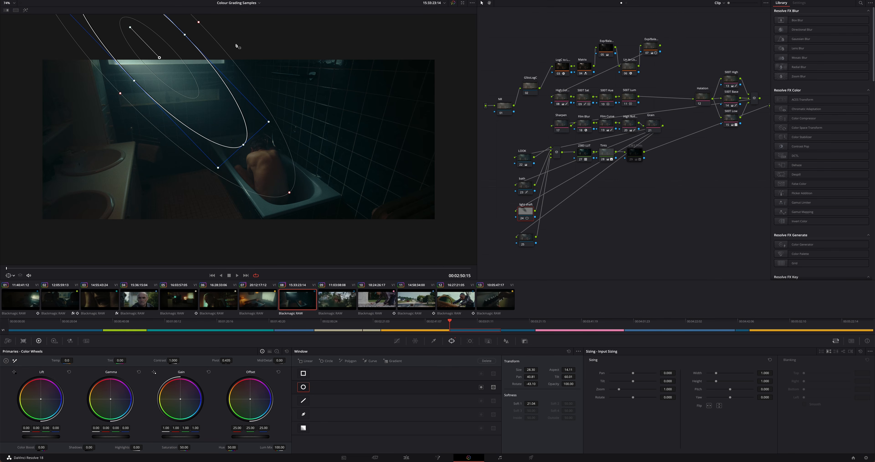
Brighten the light shaft with Gain 1.18 and Contrast 1.107, and nudge its window down along the beam
{"action": "scroll", "coordinate": [342, 151], "scroll_direction": "up", "scroll_amount": 2}
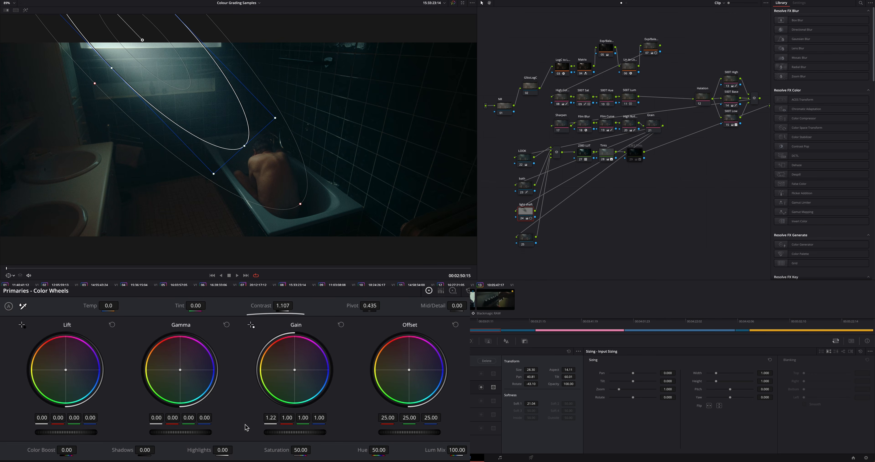
{"action": "left_click_drag", "start_coordinate": [142, 39], "coordinate": [150, 46]}
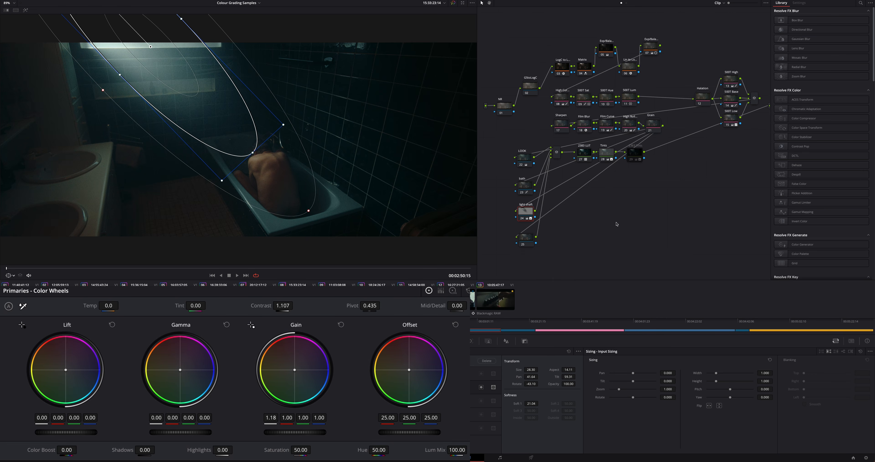
{"action": "left_click", "coordinate": [397, 341]}
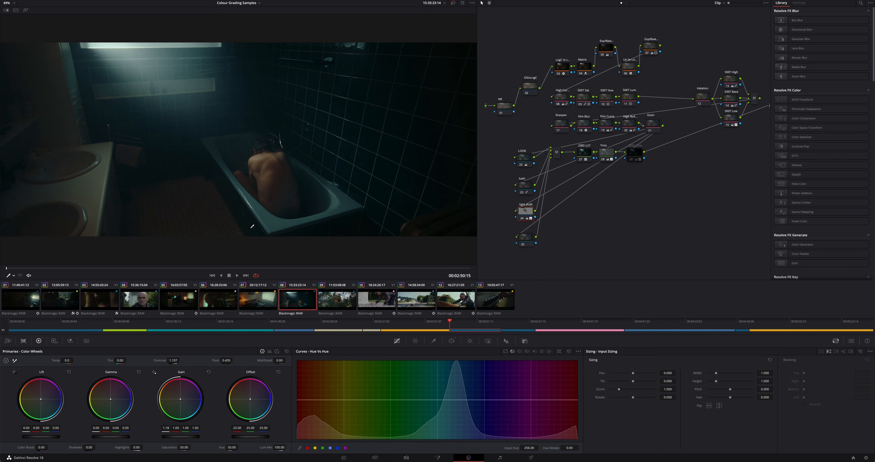
On node 25, add a circular window rotated about -35 around the man's back in the tub, with softness about 6
{"action": "left_click_drag", "start_coordinate": [526, 240], "coordinate": [525, 237]}
{"action": "left_click", "coordinate": [451, 340]}
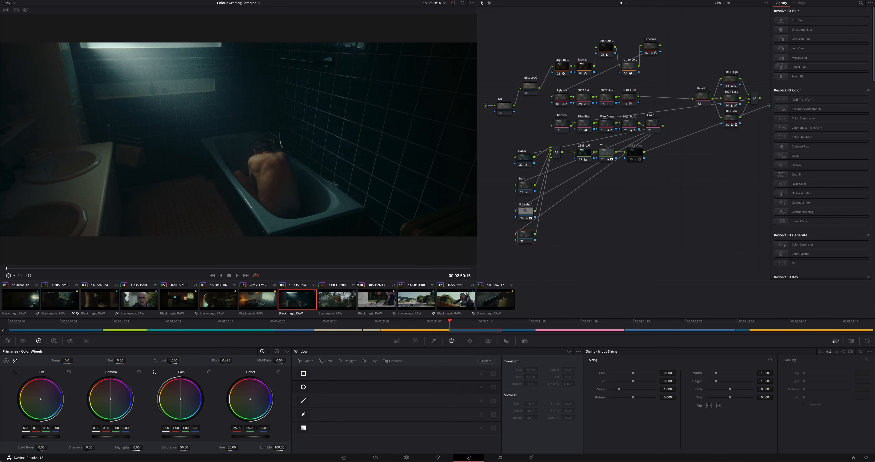
{"action": "left_click", "coordinate": [304, 387]}
{"action": "left_click_drag", "start_coordinate": [307, 62], "coordinate": [278, 93]}
{"action": "left_click_drag", "start_coordinate": [286, 137], "coordinate": [297, 136]}
{"action": "left_click_drag", "start_coordinate": [233, 93], "coordinate": [212, 106]}
{"action": "left_click_drag", "start_coordinate": [234, 138], "coordinate": [268, 166]}
{"action": "left_click_drag", "start_coordinate": [265, 104], "coordinate": [266, 118]}
{"action": "left_click_drag", "start_coordinate": [268, 165], "coordinate": [267, 171]}
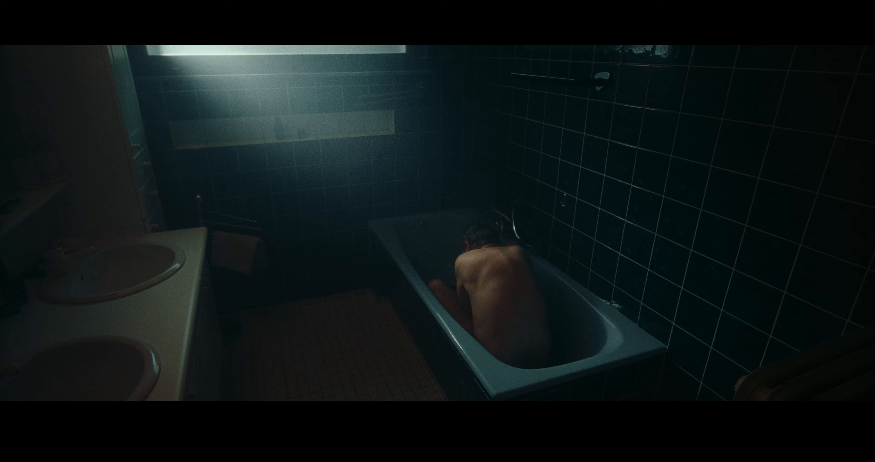
Within the man's window, set Gain 1.05, Contrast 1.055 and Mid/Detail 52.00, nudge the window slightly and review the shot full screen
{"action": "key", "text": "Escape"}
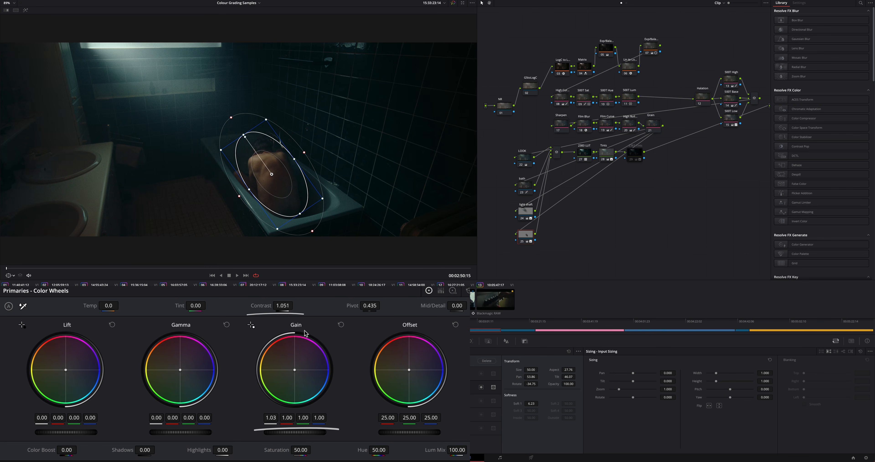
{"action": "left_click_drag", "start_coordinate": [272, 175], "coordinate": [274, 177]}
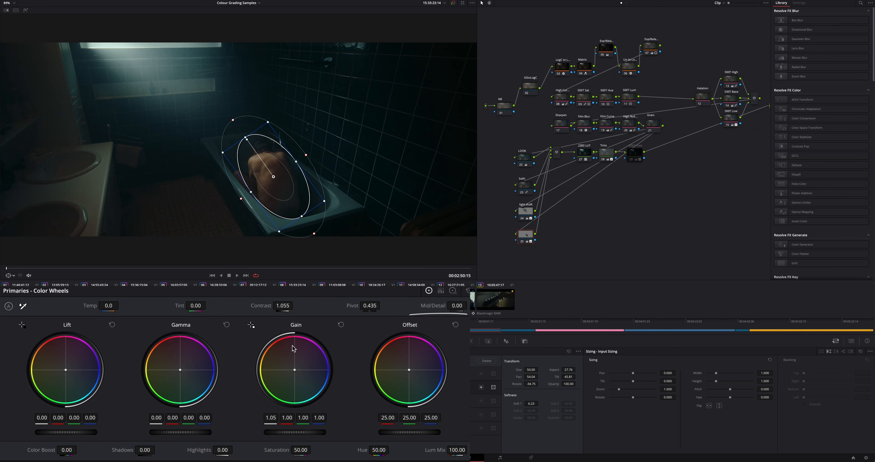
{"action": "left_click_drag", "start_coordinate": [427, 307], "coordinate": [469, 304]}
{"action": "key", "text": "super+f"}
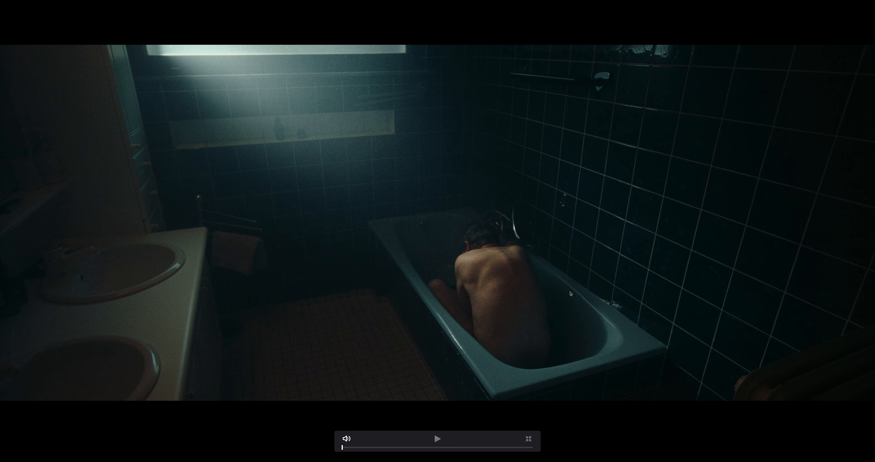
{"action": "key", "text": "Escape"}
{"action": "scroll", "coordinate": [466, 211], "scroll_direction": "down", "scroll_amount": 2}
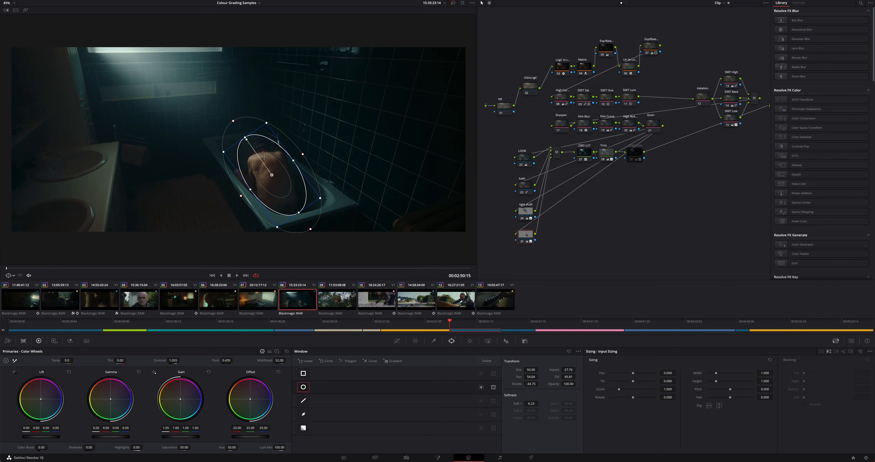
Reposition node 25, add a new serial node after it and place the new node below
{"action": "left_click_drag", "start_coordinate": [525, 239], "coordinate": [525, 243]}
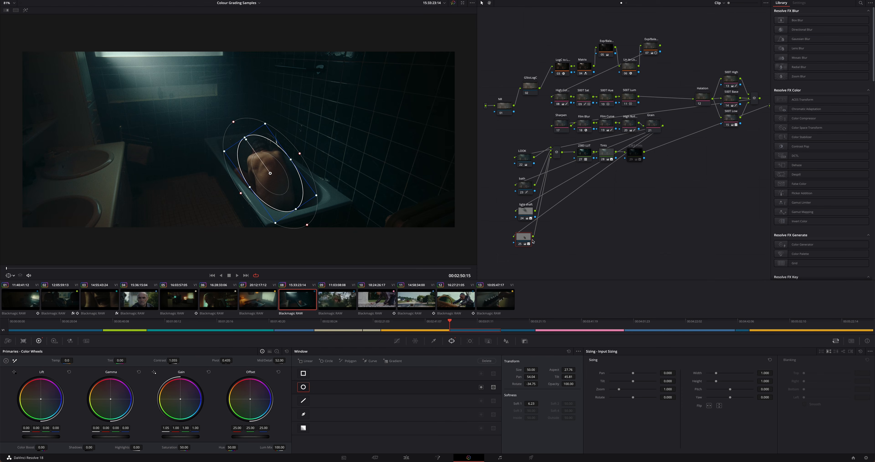
{"action": "left_click_drag", "start_coordinate": [525, 243], "coordinate": [529, 239]}
{"action": "key", "text": "alt+s"}
{"action": "left_click_drag", "start_coordinate": [526, 257], "coordinate": [527, 262]}
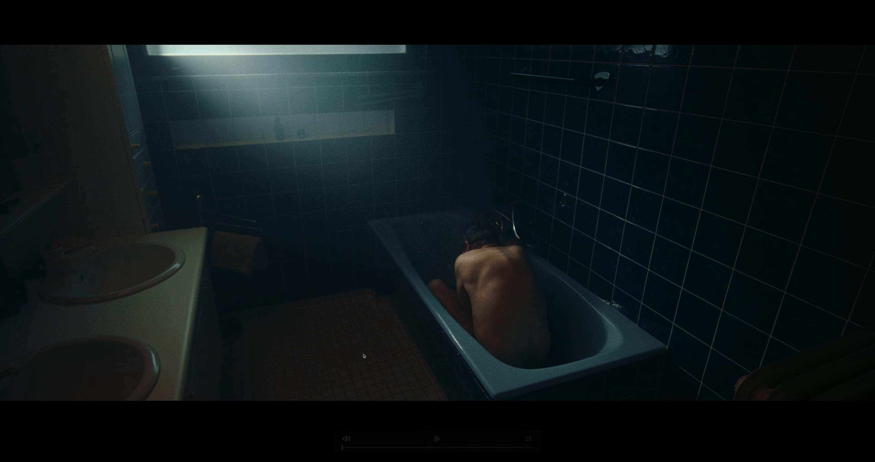
On node 26, add a wide, inverted circular window centred near the tub, with softness about 20 and size about 56
{"action": "key", "text": "Escape"}
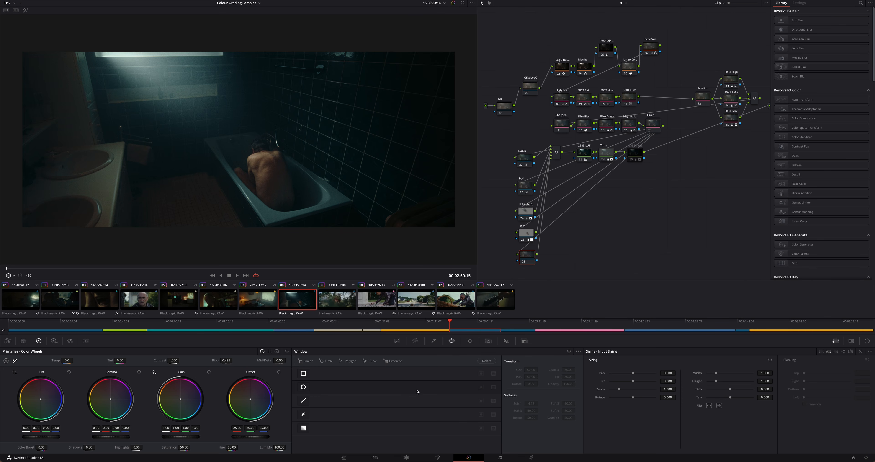
{"action": "left_click", "coordinate": [303, 386]}
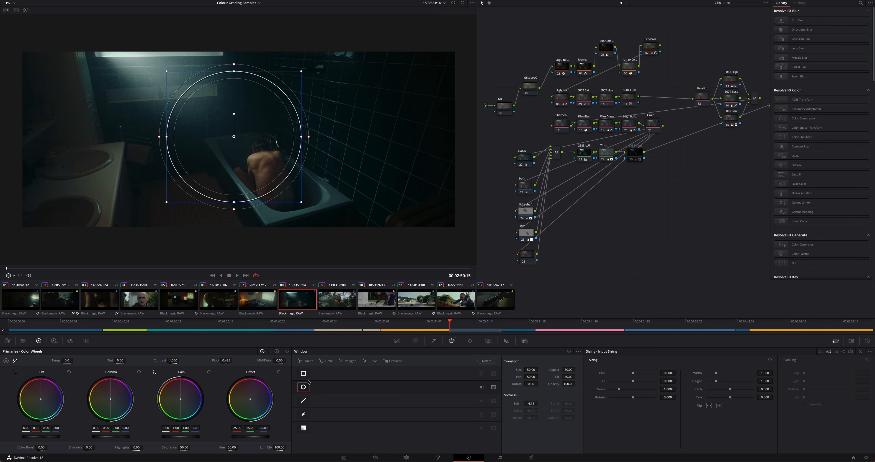
{"action": "left_click_drag", "start_coordinate": [312, 138], "coordinate": [435, 136]}
{"action": "left_click_drag", "start_coordinate": [234, 71], "coordinate": [234, 57]}
{"action": "left_click_drag", "start_coordinate": [438, 137], "coordinate": [445, 137]}
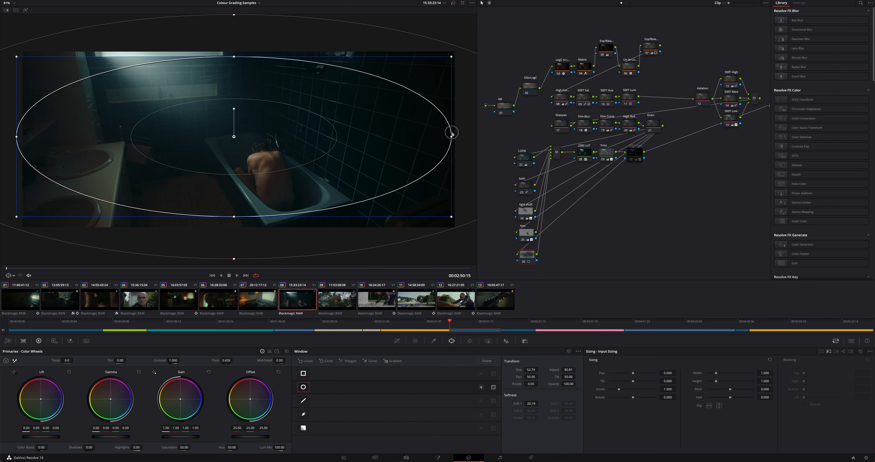
{"action": "scroll", "coordinate": [308, 219], "scroll_direction": "down", "scroll_amount": 3}
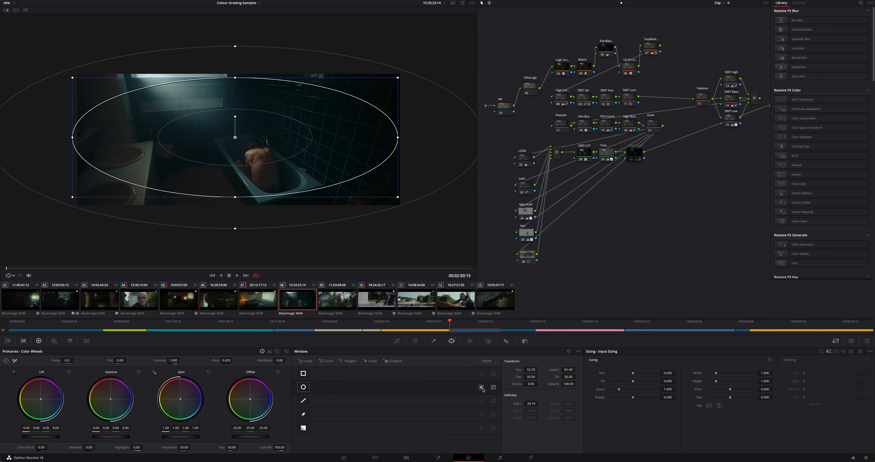
{"action": "left_click_drag", "start_coordinate": [236, 137], "coordinate": [255, 143]}
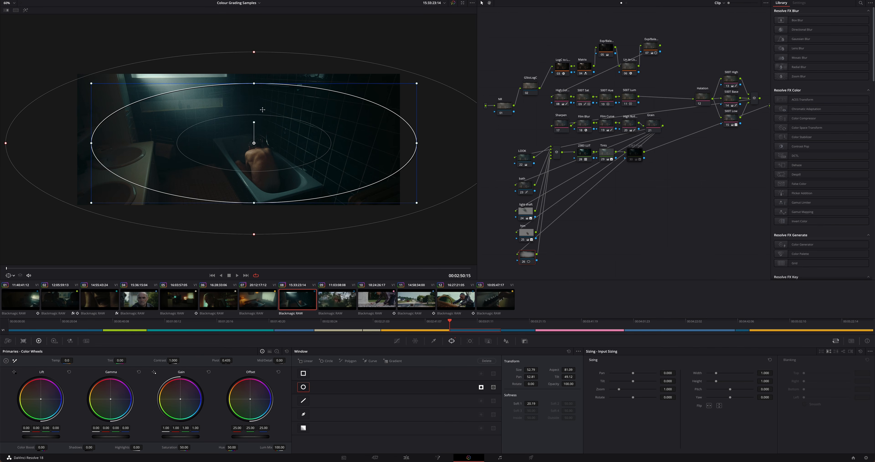
{"action": "left_click_drag", "start_coordinate": [254, 84], "coordinate": [254, 72]}
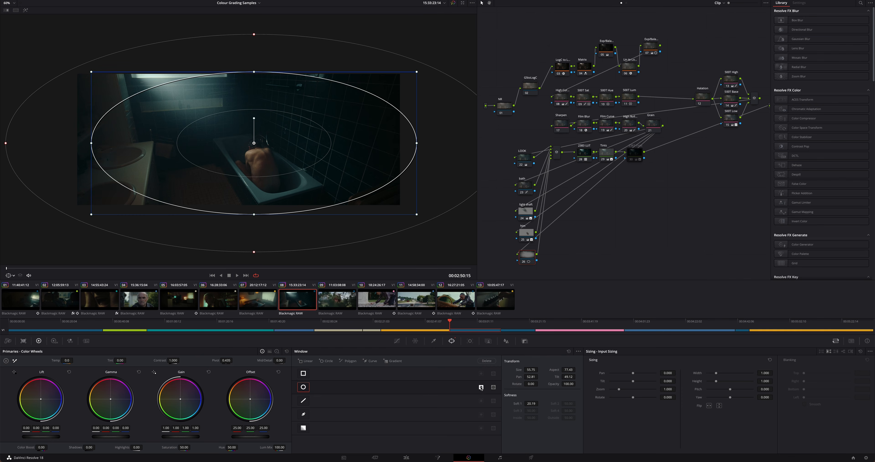
Darken the area outside the window by adding a midtone point to the custom curve and lowering it slightly
{"action": "left_click", "coordinate": [398, 340]}
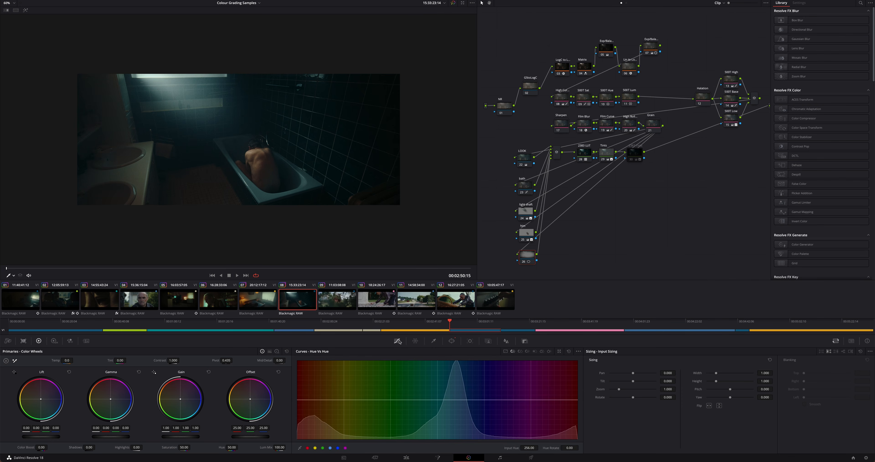
{"action": "left_click", "coordinate": [505, 351]}
{"action": "left_click", "coordinate": [407, 406]}
{"action": "left_click_drag", "start_coordinate": [407, 406], "coordinate": [411, 412]}
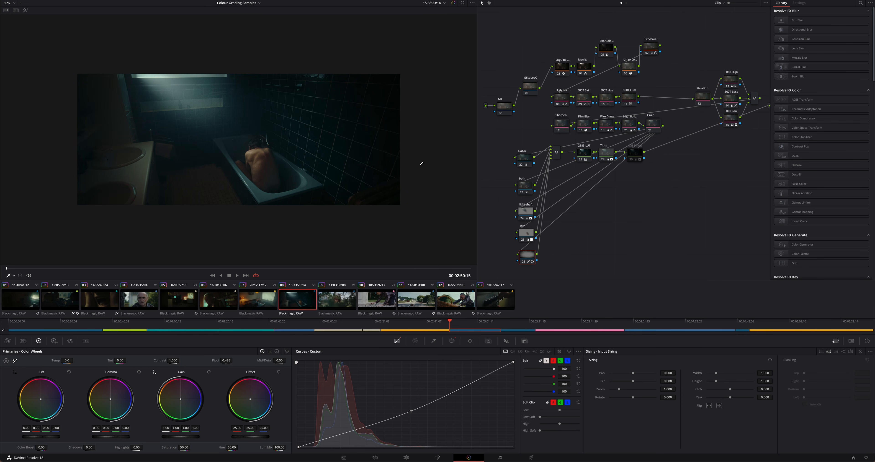
Shift the vignette window right to Pan about 54.2 and review the shot full screen
{"action": "left_click", "coordinate": [452, 341]}
{"action": "left_click_drag", "start_coordinate": [254, 139], "coordinate": [264, 140]}
{"action": "key", "text": "super+f"}
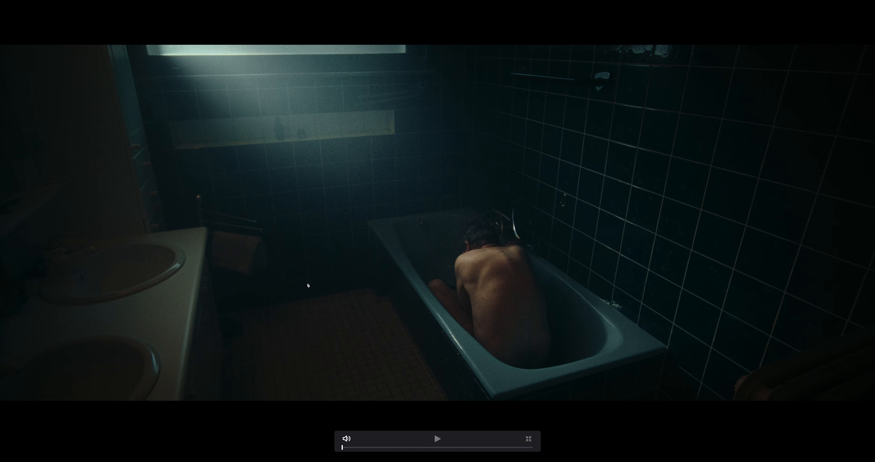
Move node 26 up slightly and label it as the vignette node
{"action": "key", "text": "Escape"}
{"action": "left_click_drag", "start_coordinate": [531, 257], "coordinate": [531, 254]}
{"action": "key", "text": "F2"}
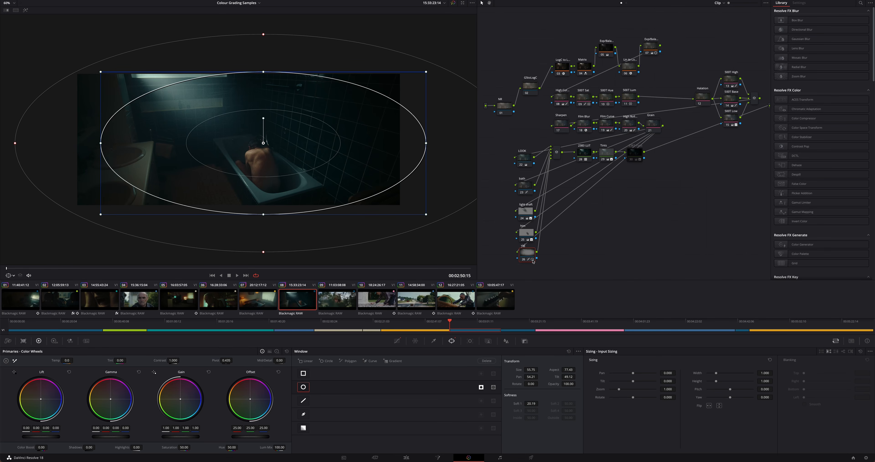
{"action": "key", "text": "Delete"}
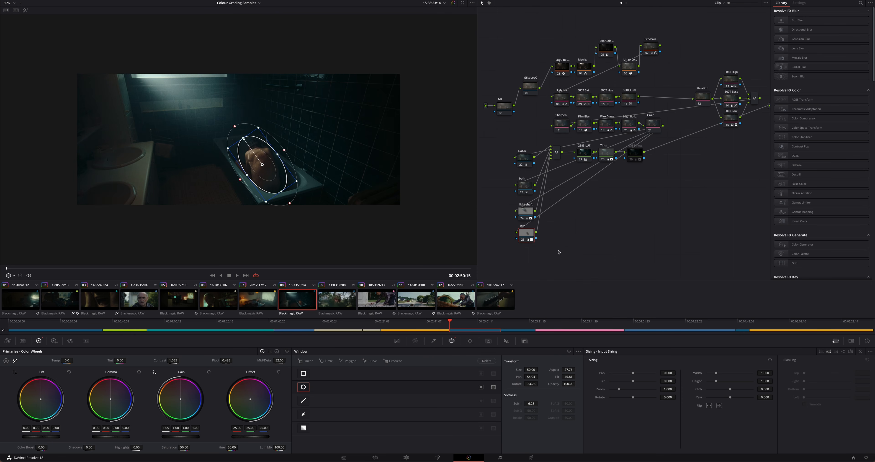
{"action": "key", "text": "super+z"}
{"action": "left_click", "coordinate": [559, 255]}
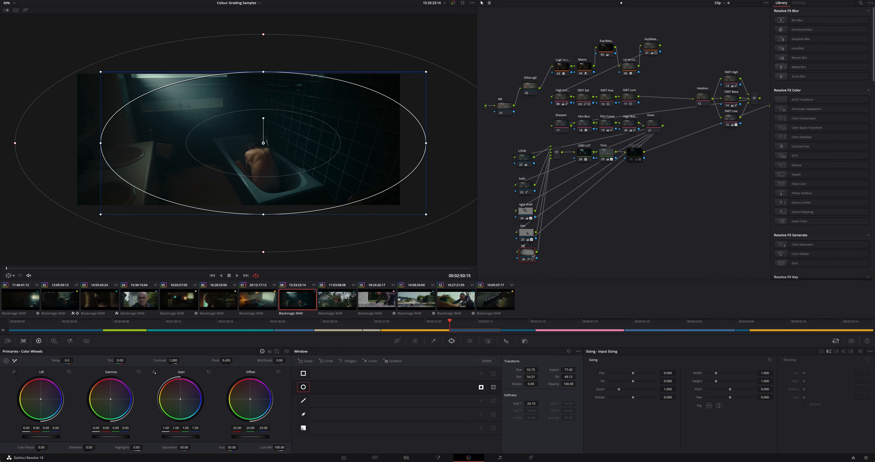
Add serial node 27 after the vignette node and place a tall circular window over the sinks, with softness about 17
{"action": "key", "text": "alt+s"}
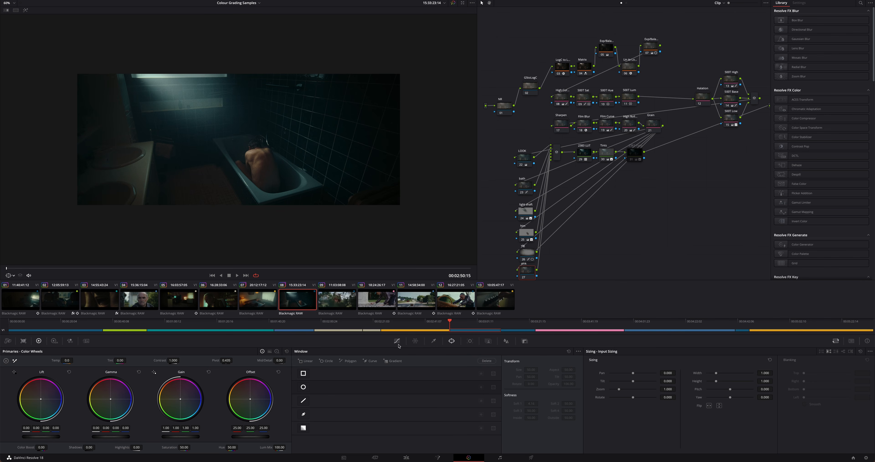
{"action": "left_click", "coordinate": [303, 387]}
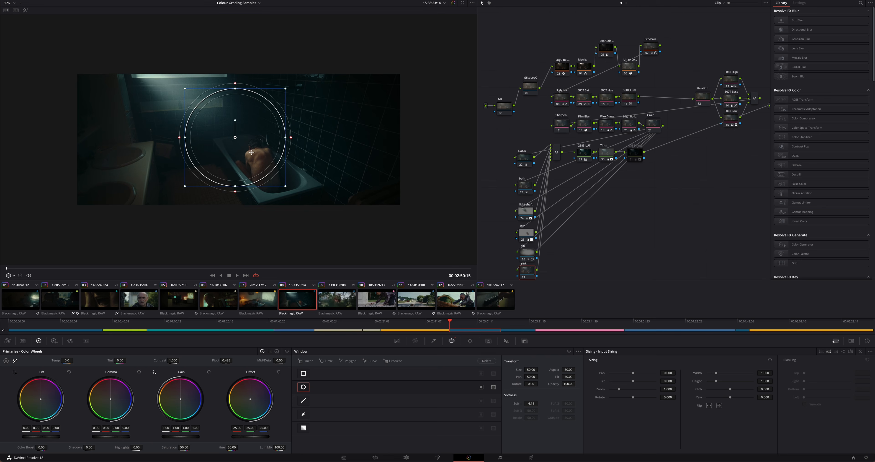
{"action": "scroll", "coordinate": [239, 98], "scroll_direction": "down", "scroll_amount": 1}
{"action": "left_click_drag", "start_coordinate": [239, 97], "coordinate": [119, 36]}
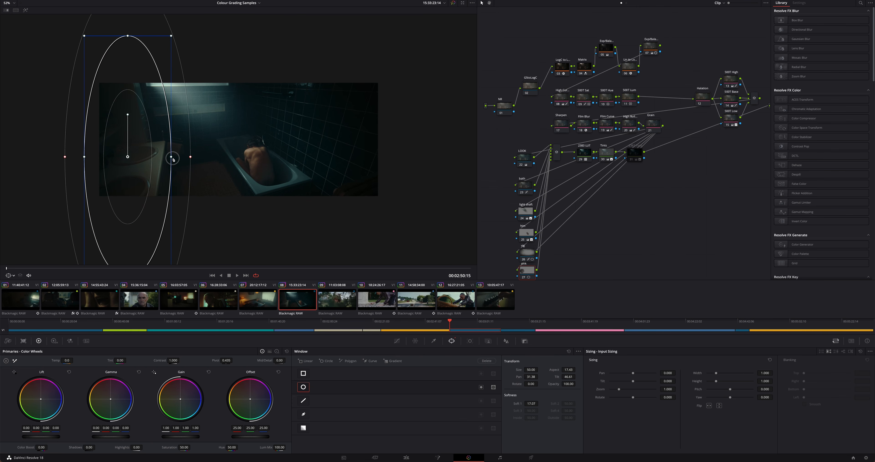
Widen the sink window, rotate it to roughly -30 and reposition it over the vanity
{"action": "left_click_drag", "start_coordinate": [172, 157], "coordinate": [176, 158]}
{"action": "left_click_drag", "start_coordinate": [125, 115], "coordinate": [118, 115]}
{"action": "left_click_drag", "start_coordinate": [170, 134], "coordinate": [175, 131]}
{"action": "left_click_drag", "start_coordinate": [79, 183], "coordinate": [72, 187]}
{"action": "left_click_drag", "start_coordinate": [128, 160], "coordinate": [119, 173]}
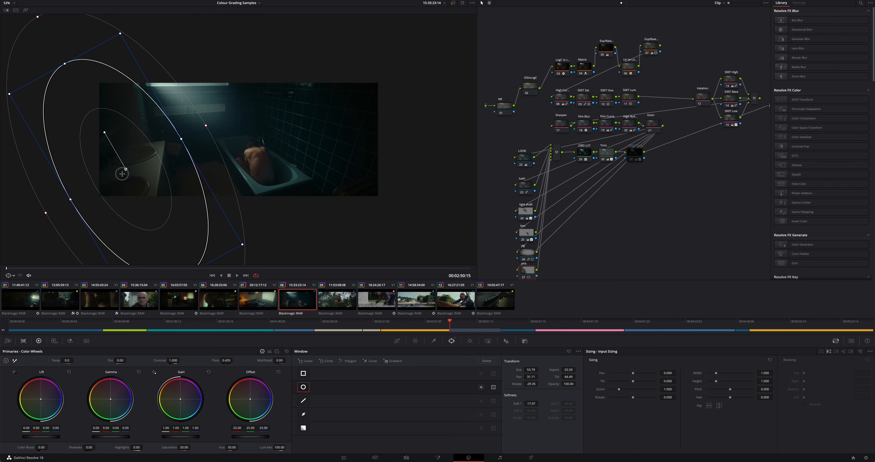
{"action": "left_click_drag", "start_coordinate": [98, 136], "coordinate": [92, 140]}
{"action": "left_click_drag", "start_coordinate": [123, 175], "coordinate": [128, 174]}
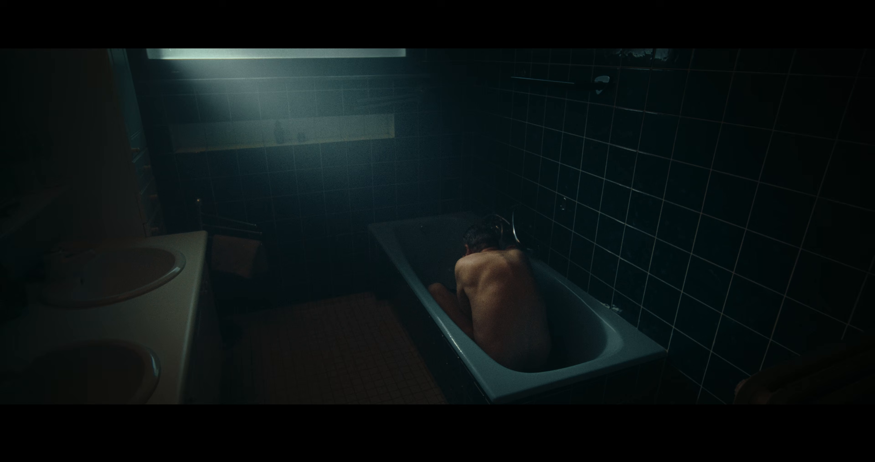
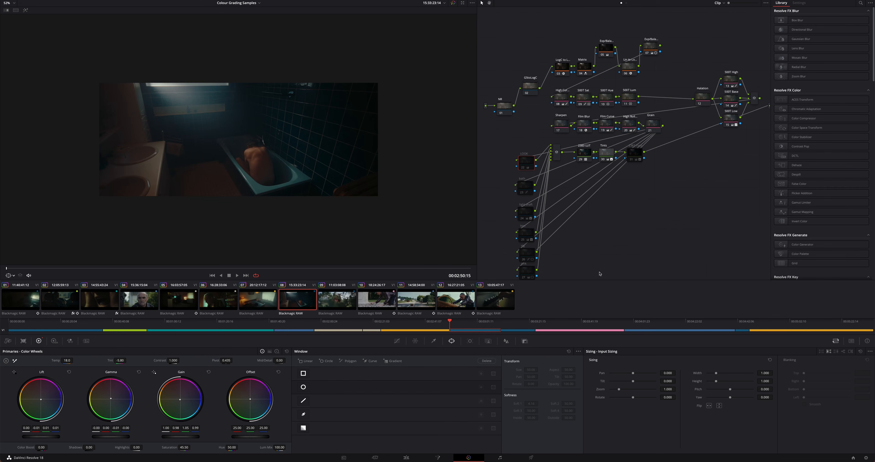
Re-enable the LOOK and bath nodes, toggling the bath node on and off to compare its effect
{"action": "scroll", "coordinate": [294, 162], "scroll_direction": "up", "scroll_amount": 5}
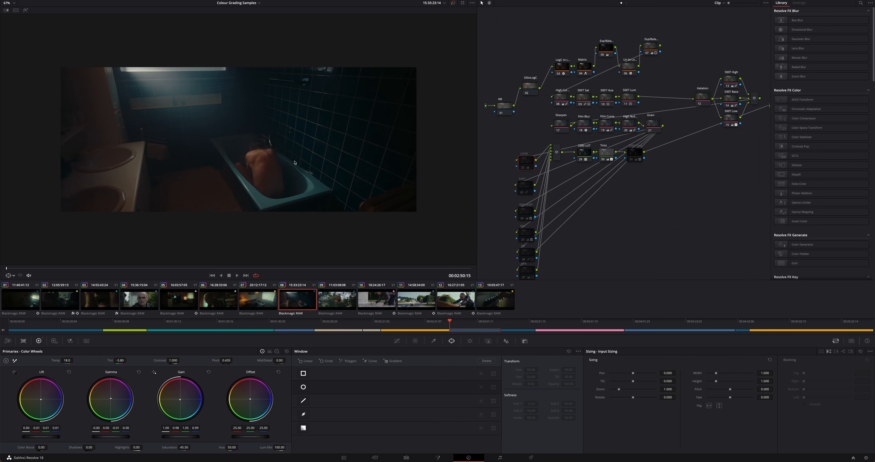
{"action": "scroll", "coordinate": [404, 176], "scroll_direction": "down", "scroll_amount": 1}
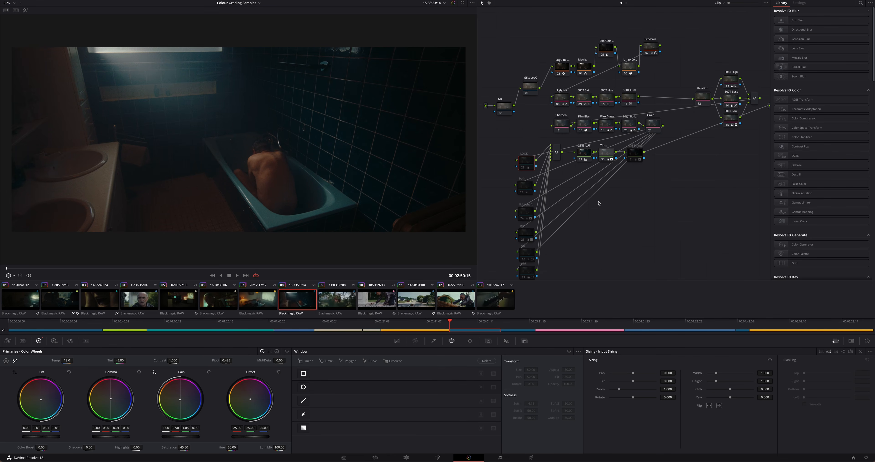
{"action": "key", "text": "ctrl+d"}
{"action": "left_click", "coordinate": [530, 182]}
{"action": "key", "text": "ctrl+d"}
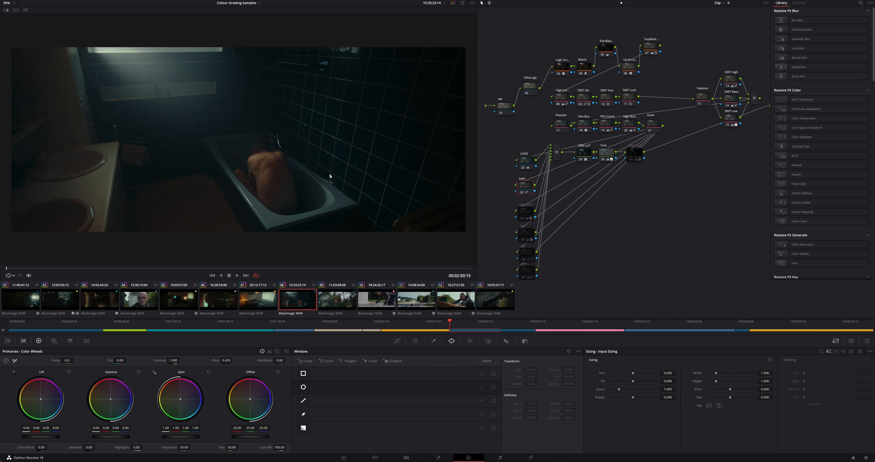
{"action": "key", "text": "ctrl+d"}
{"action": "key", "text": "ctrl+d"}
{"action": "key", "text": "ctrl+d"}
{"action": "key", "text": "ctrl+d"}
Re-enable the light shaft node and shift its window down along the beam to Pan about 43.9 and Tilt about 57
{"action": "key", "text": "alt+shift+apostrophe"}
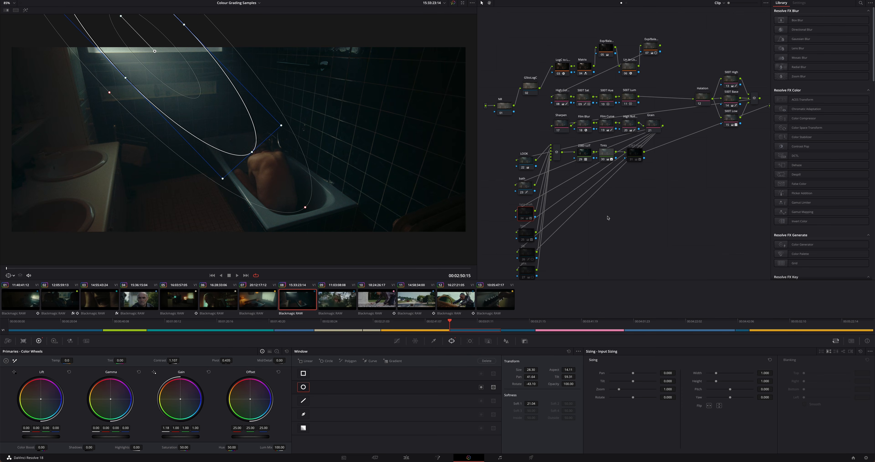
{"action": "left_click", "coordinate": [397, 341]}
{"action": "key", "text": "ctrl+d"}
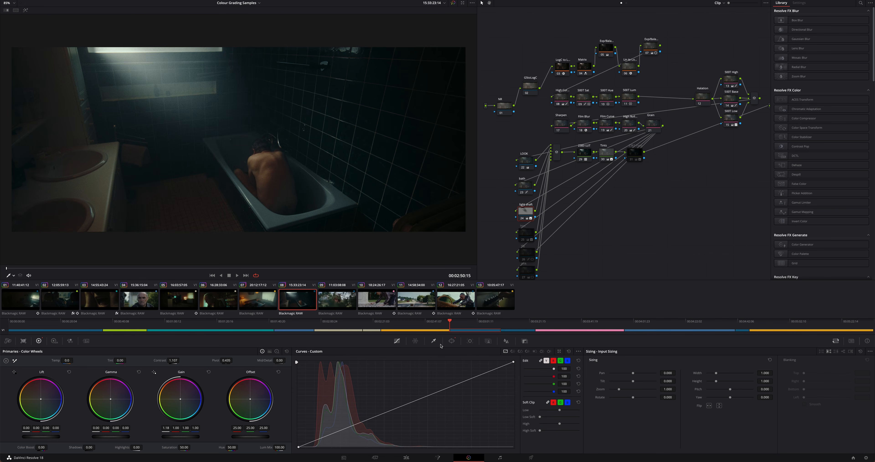
{"action": "left_click", "coordinate": [451, 341]}
{"action": "left_click_drag", "start_coordinate": [162, 53], "coordinate": [179, 73]}
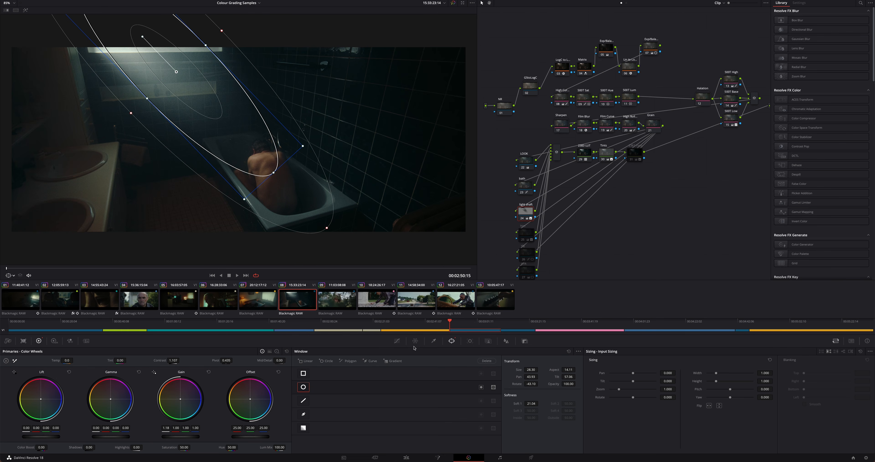
Compare the image with the light shaft node off and on
{"action": "left_click", "coordinate": [397, 340]}
{"action": "key", "text": "ctrl+d"}
{"action": "key", "text": "ctrl+d"}
Re-enable node 25 for the man in the tub and review the shot full screen
{"action": "left_click", "coordinate": [526, 234]}
{"action": "key", "text": "ctrl+f"}
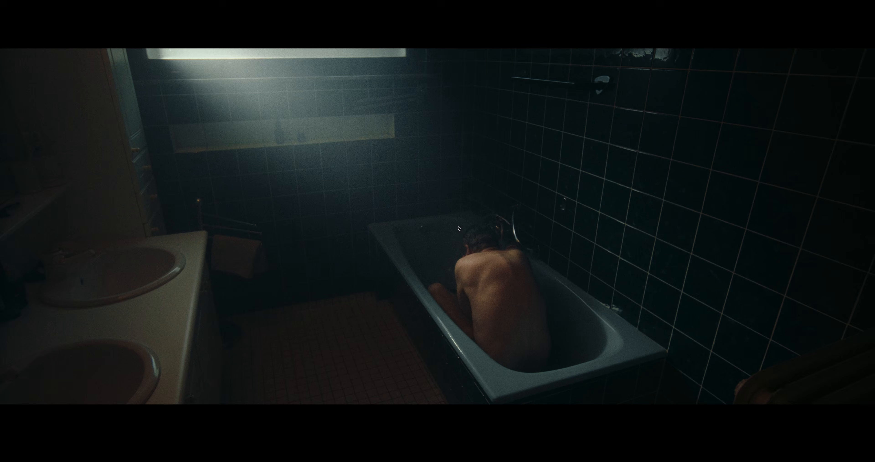
{"action": "key", "text": "ctrl+f"}
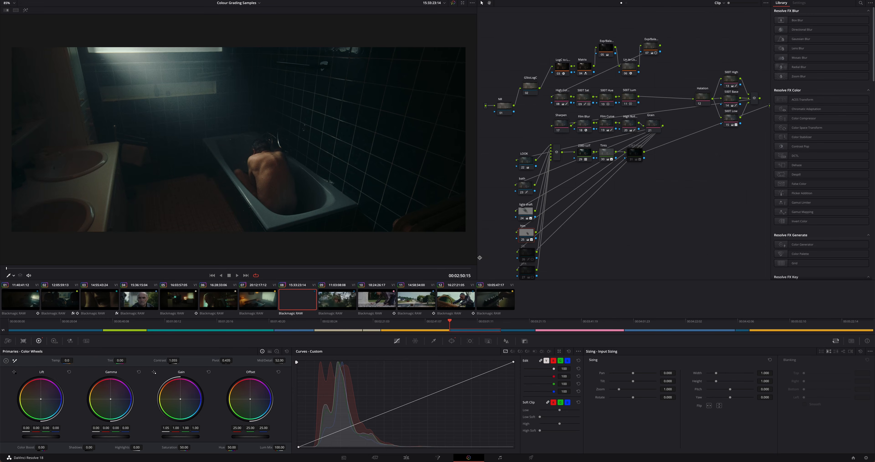
Re-enable the vignette node and node 27 at the end of the look column
{"action": "scroll", "coordinate": [487, 231], "scroll_direction": "down", "scroll_amount": 2}
{"action": "left_click", "coordinate": [527, 248]}
{"action": "key", "text": "ctrl+d"}
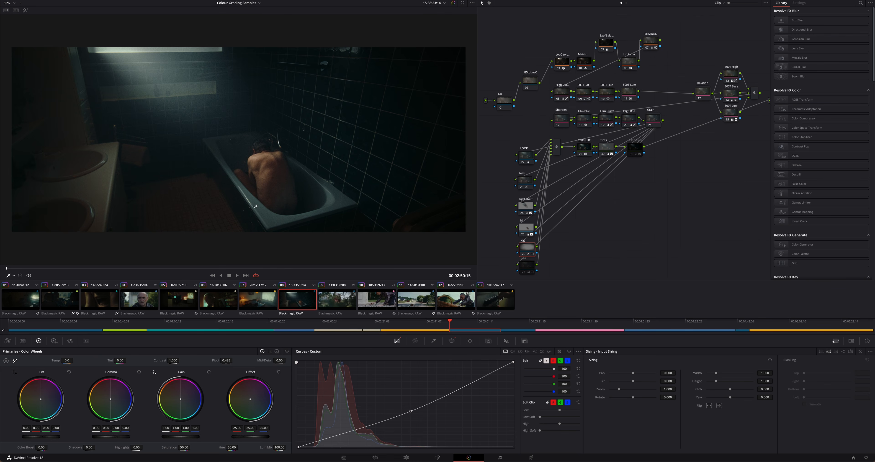
{"action": "left_click", "coordinate": [527, 265]}
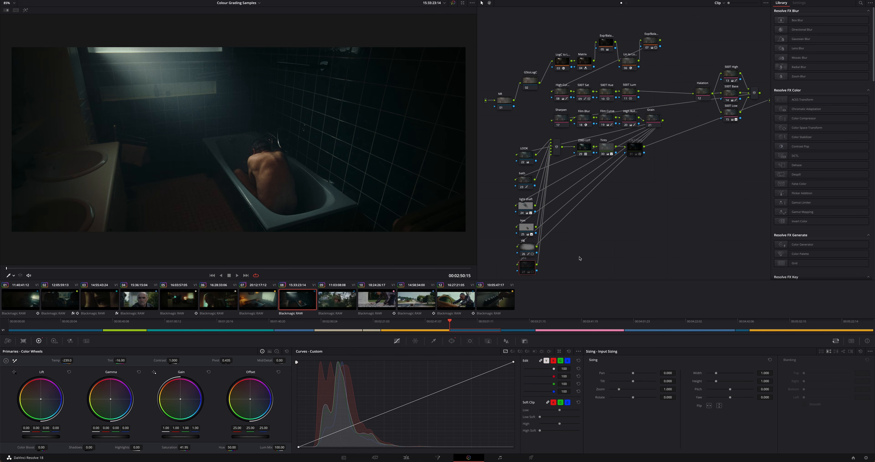
{"action": "key", "text": "ctrl+d"}
Select the column of parallel nodes from LOOK to node 27 to show the shot-specific adjustments
{"action": "left_click_drag", "start_coordinate": [486, 140], "coordinate": [538, 273]}
{"action": "left_click_drag", "start_coordinate": [495, 151], "coordinate": [532, 275]}
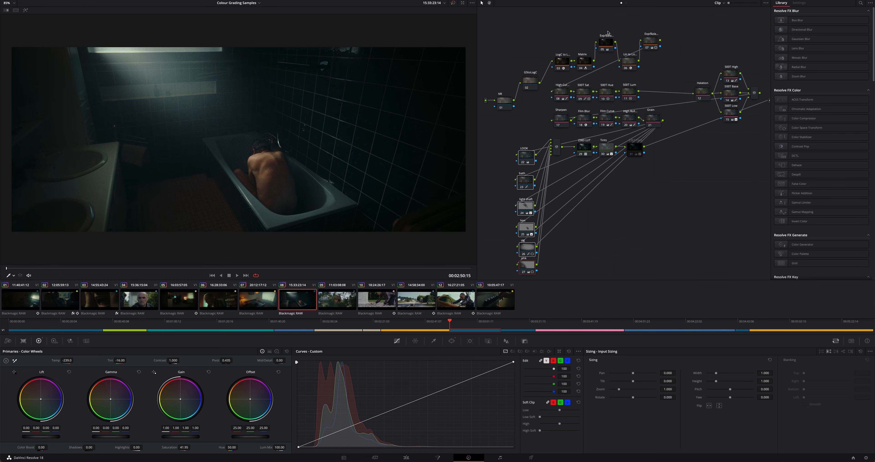
{"action": "left_click", "coordinate": [641, 214]}
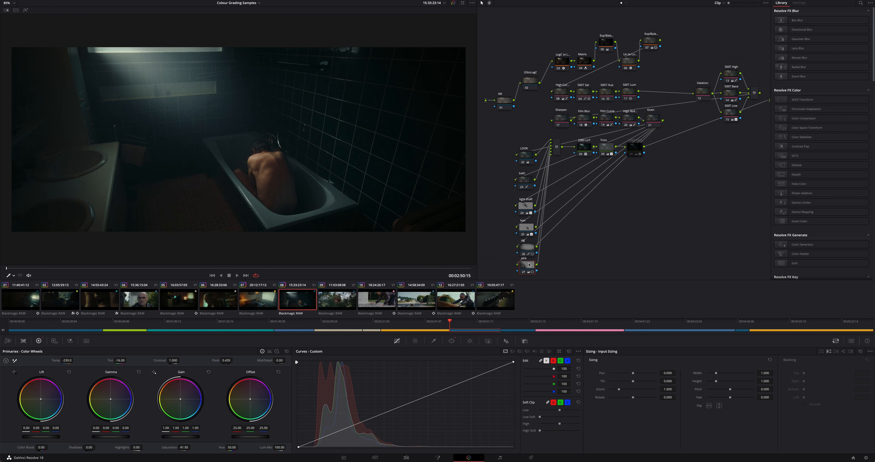
{"action": "left_click_drag", "start_coordinate": [509, 149], "coordinate": [543, 267]}
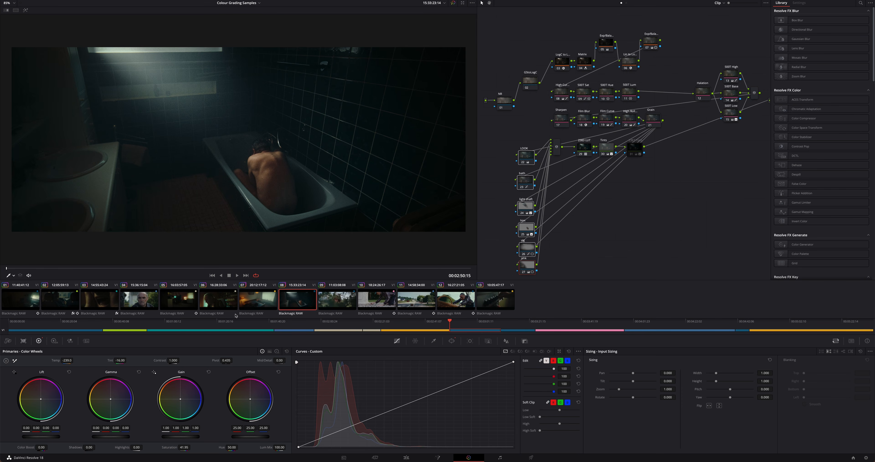
Compare the grades and node trees of clips 07, 06, 01 and 02, scrub through clip 02, and return to clip 08
{"action": "left_click", "coordinate": [265, 307]}
{"action": "left_click", "coordinate": [222, 305]}
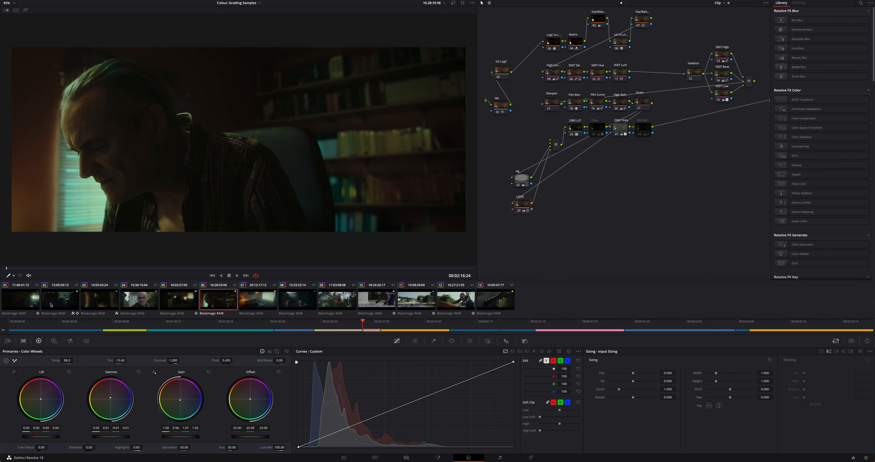
{"action": "left_click", "coordinate": [21, 300]}
{"action": "left_click", "coordinate": [63, 307]}
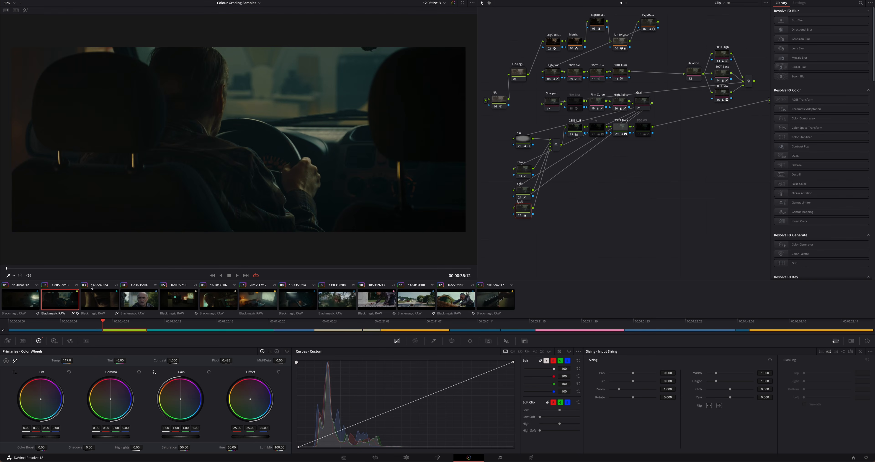
{"action": "left_click_drag", "start_coordinate": [131, 268], "coordinate": [173, 268]}
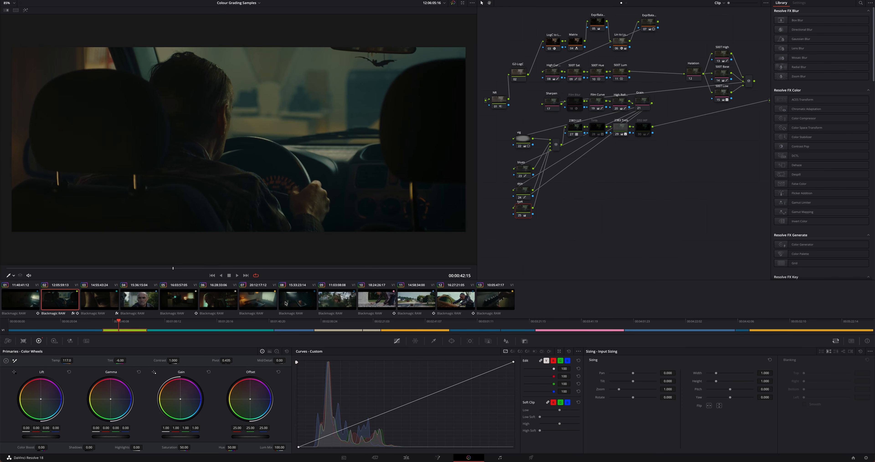
{"action": "left_click", "coordinate": [297, 300]}
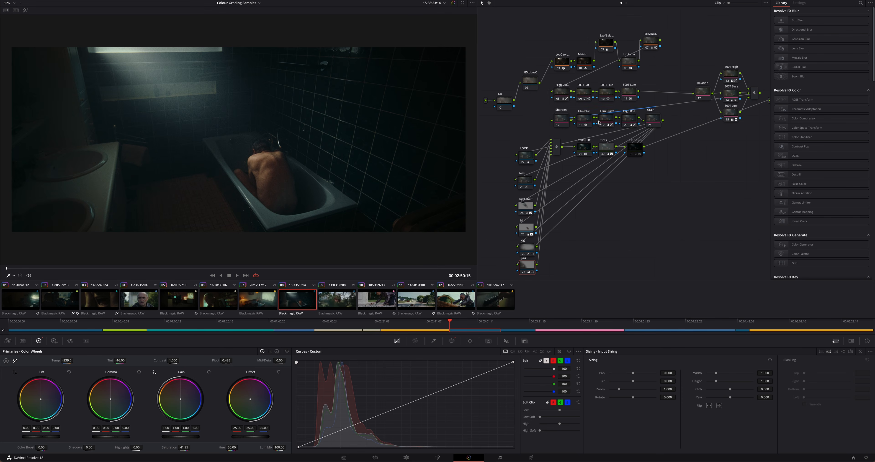
Tidy the node tree by nudging the 2383 LUT node and shifting the parallel column from LOOK to node 27
{"action": "left_click_drag", "start_coordinate": [584, 150], "coordinate": [581, 149]}
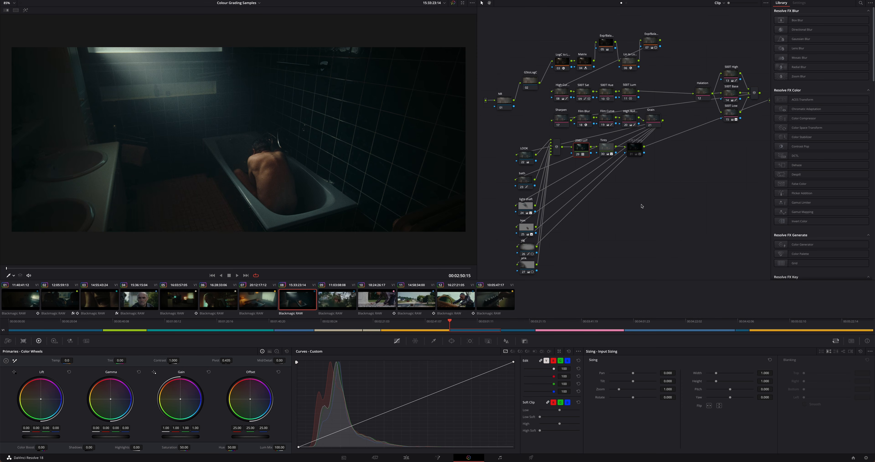
{"action": "left_click_drag", "start_coordinate": [493, 154], "coordinate": [527, 270]}
{"action": "left_click_drag", "start_coordinate": [528, 262], "coordinate": [529, 257]}
{"action": "left_click", "coordinate": [532, 133]}
{"action": "left_click", "coordinate": [526, 150]}
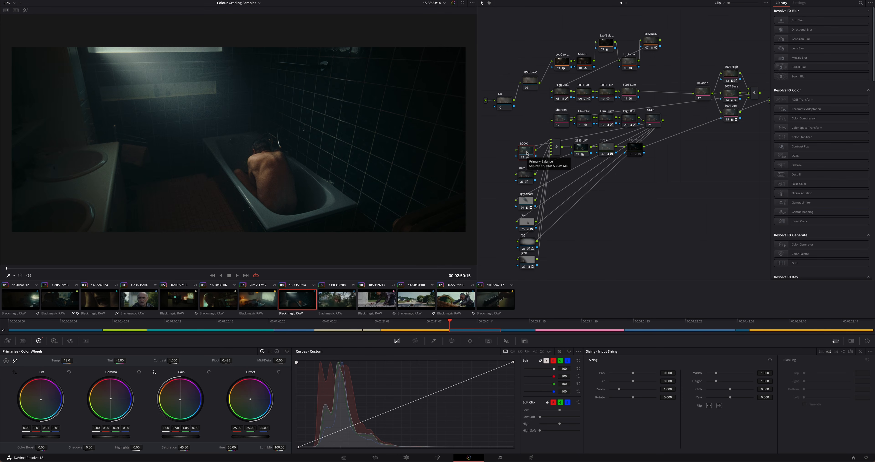
{"action": "left_click_drag", "start_coordinate": [527, 153], "coordinate": [527, 260]}
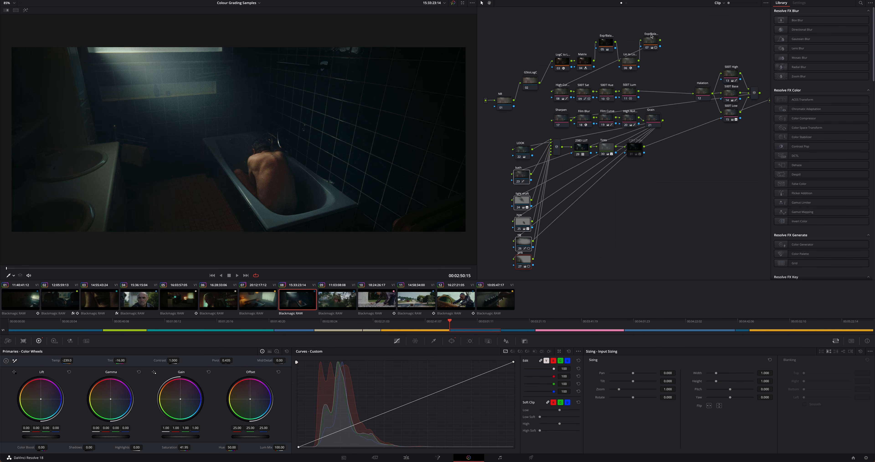
Disable exposure/balance node 07 together with the whole parallel column from LOOK to node 27
{"action": "left_click_drag", "start_coordinate": [590, 28], "coordinate": [652, 49]}
{"action": "left_click_drag", "start_coordinate": [485, 150], "coordinate": [522, 269]}
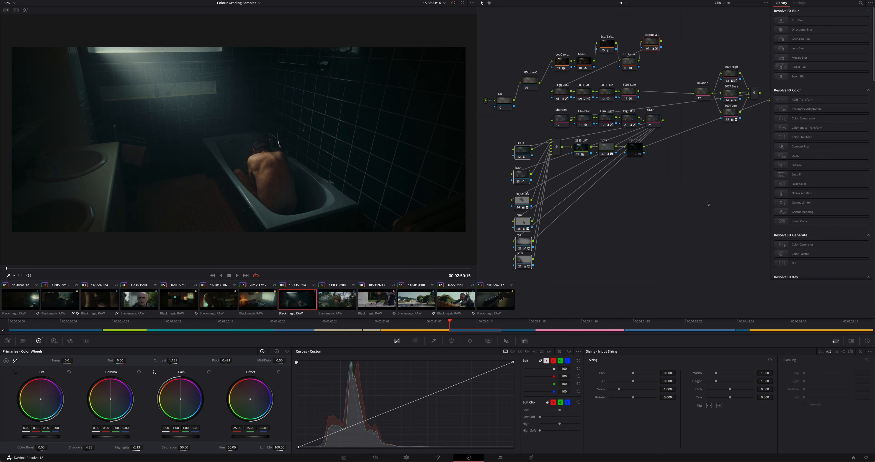
{"action": "key", "text": "super+d"}
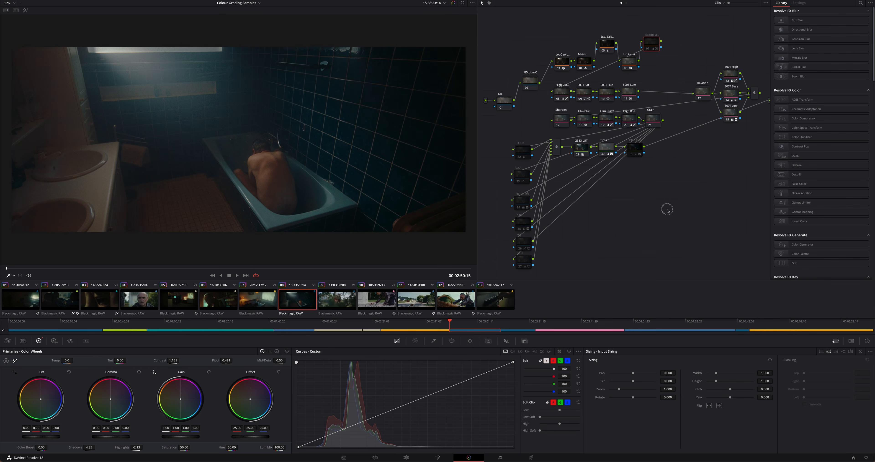
Bypass and restore exposure/balance node 05 to compare the shot with and without its correction
{"action": "left_click", "coordinate": [607, 44]}
{"action": "key", "text": "super+d"}
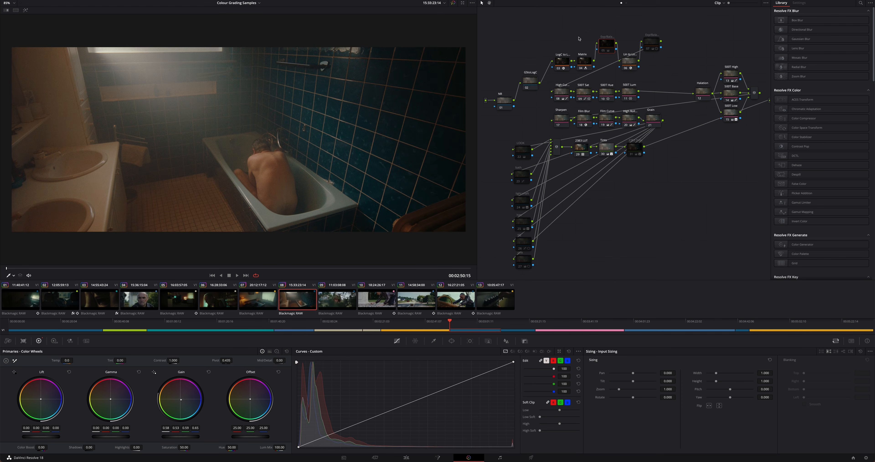
{"action": "left_click_drag", "start_coordinate": [605, 50], "coordinate": [606, 47]}
{"action": "key", "text": "super+d"}
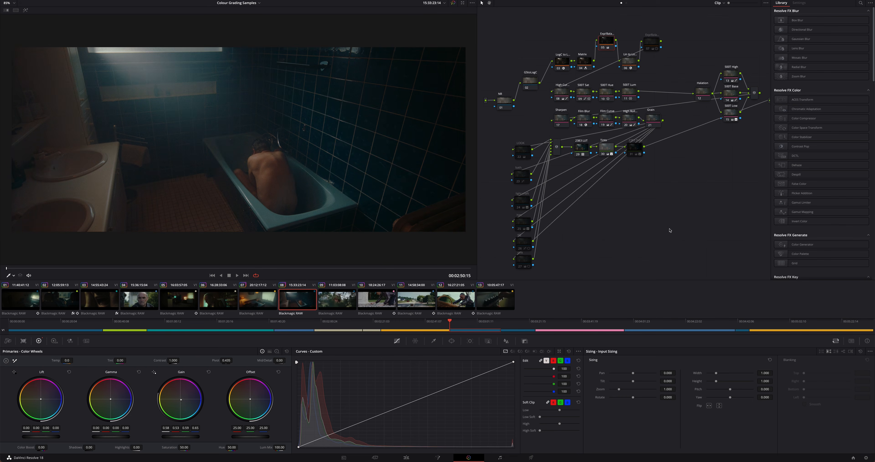
Toggle node 05 for another comparison, then compare node 07 off and on, leaving both enabled
{"action": "left_click_drag", "start_coordinate": [609, 40], "coordinate": [609, 42]}
{"action": "key", "text": "super+d"}
{"action": "key", "text": "super+d"}
{"action": "left_click", "coordinate": [651, 43]}
{"action": "key", "text": "ctrl+d"}
{"action": "key", "text": "ctrl+d"}
{"action": "key", "text": "ctrl+d"}
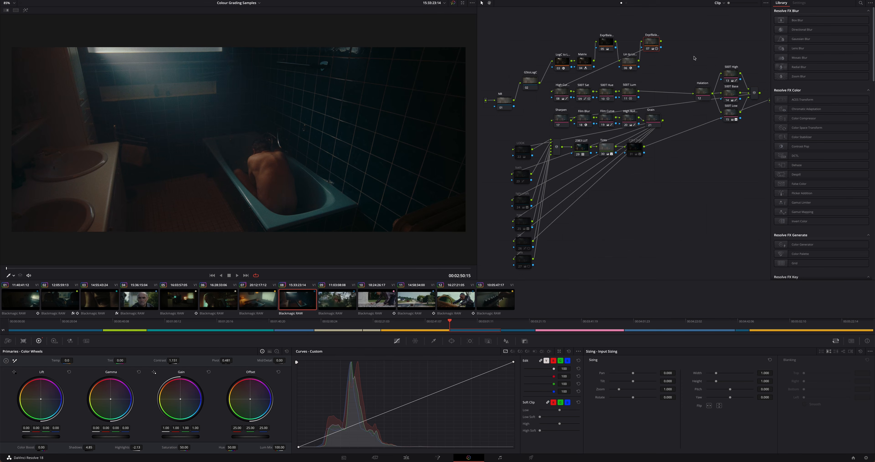
Bypass exposure/balance nodes 05 and 07 together to compare the shot with and without them, leaving both enabled
{"action": "left_click", "coordinate": [601, 45]}
{"action": "key", "text": "ctrl+d"}
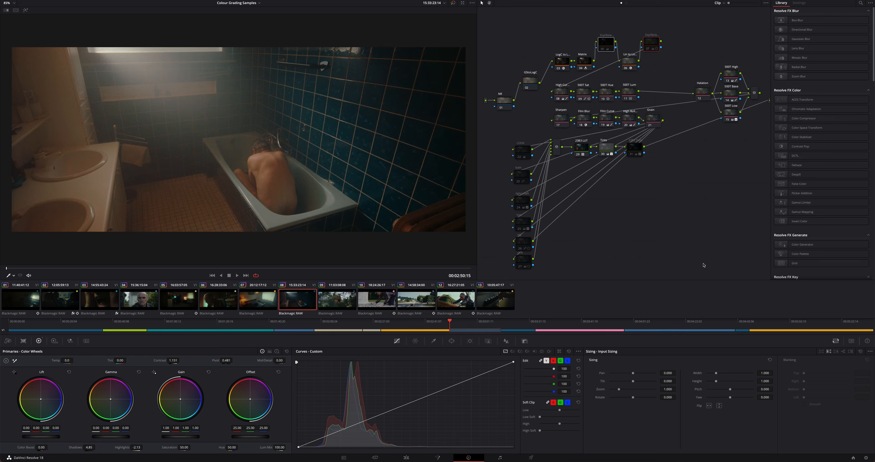
{"action": "key", "text": "ctrl+d"}
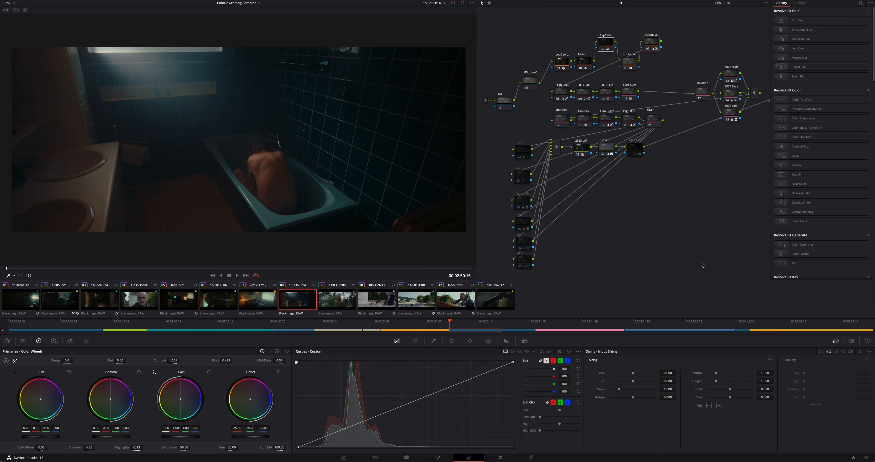
{"action": "key", "text": "ctrl+d"}
{"action": "key", "text": "ctrl+d"}
Toggle node 07 off and on by itself to examine its effect on the shot
{"action": "left_click_drag", "start_coordinate": [607, 50], "coordinate": [610, 51]}
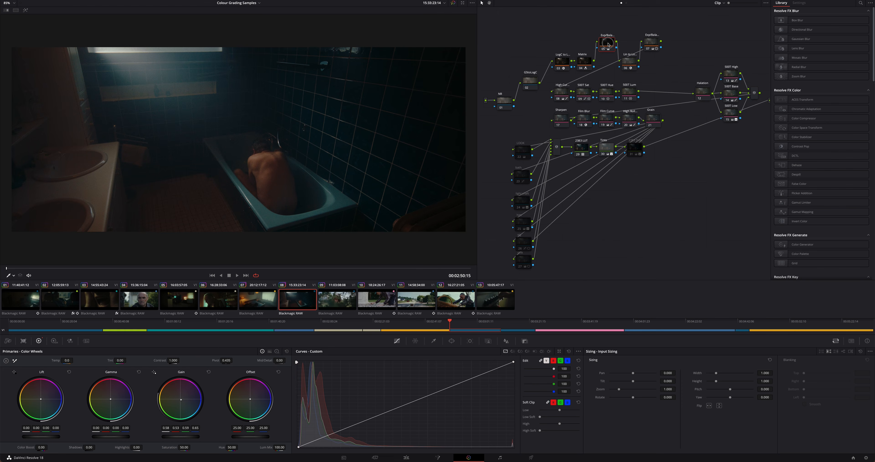
{"action": "left_click", "coordinate": [653, 42]}
{"action": "key", "text": "ctrl+d"}
{"action": "key", "text": "ctrl+d"}
Re-enable the LOOK node, then the remaining parallel nodes from bath to node 27, to compare their effects
{"action": "left_click", "coordinate": [522, 150]}
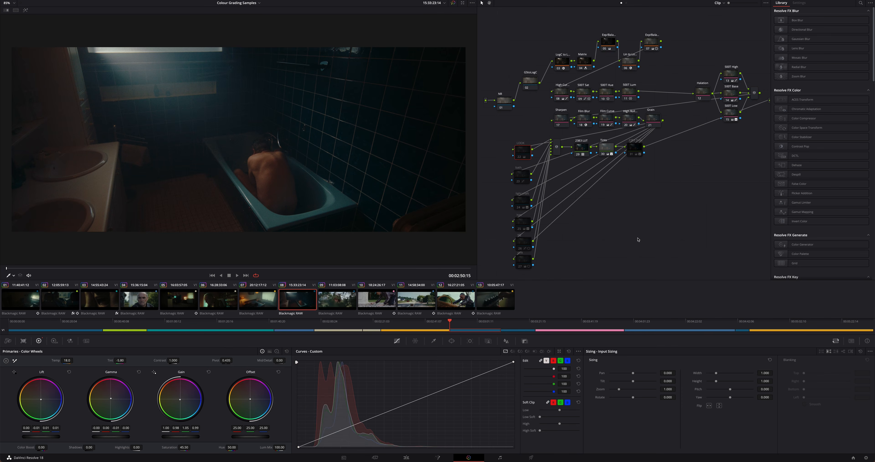
{"action": "left_click_drag", "start_coordinate": [503, 182], "coordinate": [594, 256]}
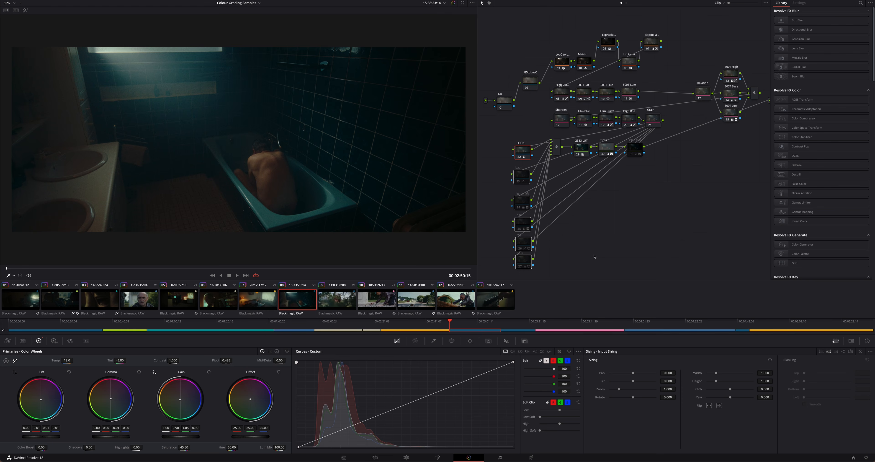
{"action": "key", "text": "ctrl+d"}
{"action": "key", "text": "ctrl+d"}
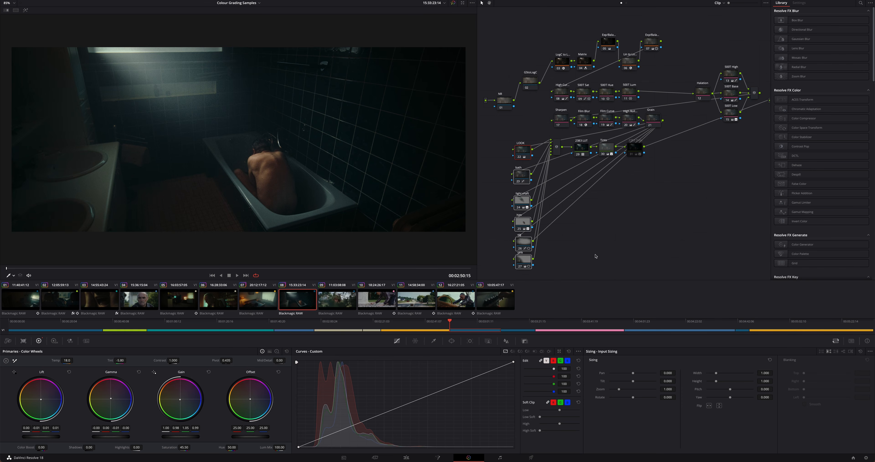